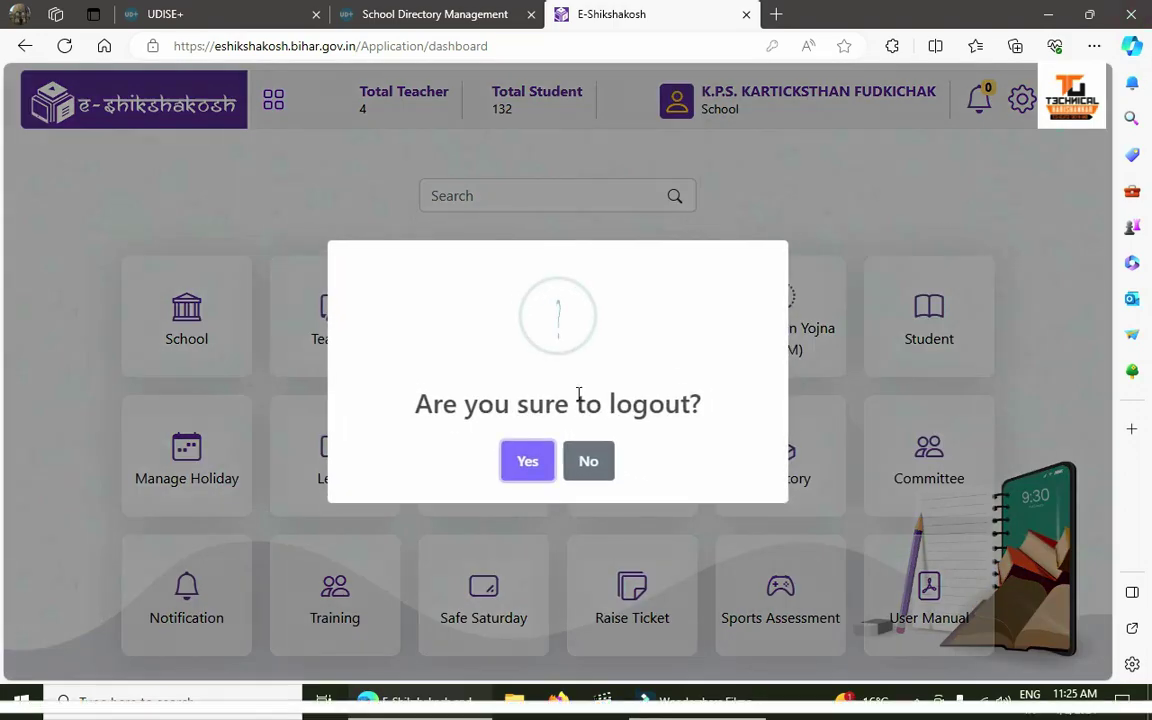
Step: Log out of the school account and sign in again as a School user, answering the math captcha with 15
click(530, 462)
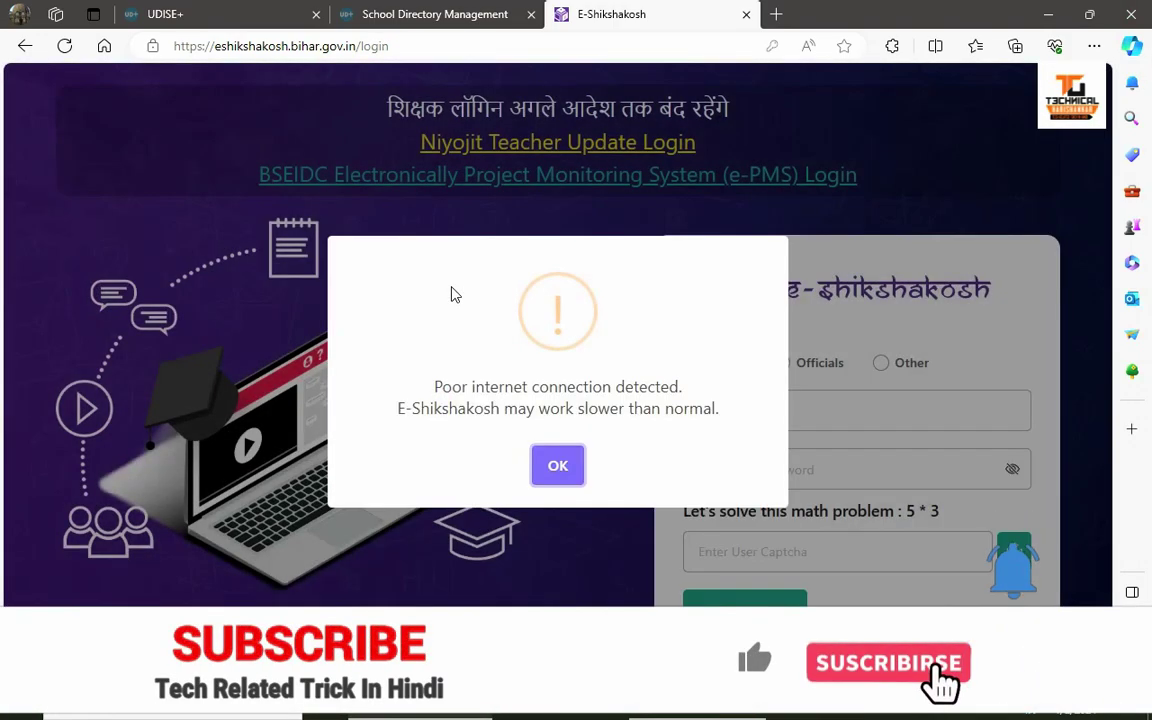
click(562, 467)
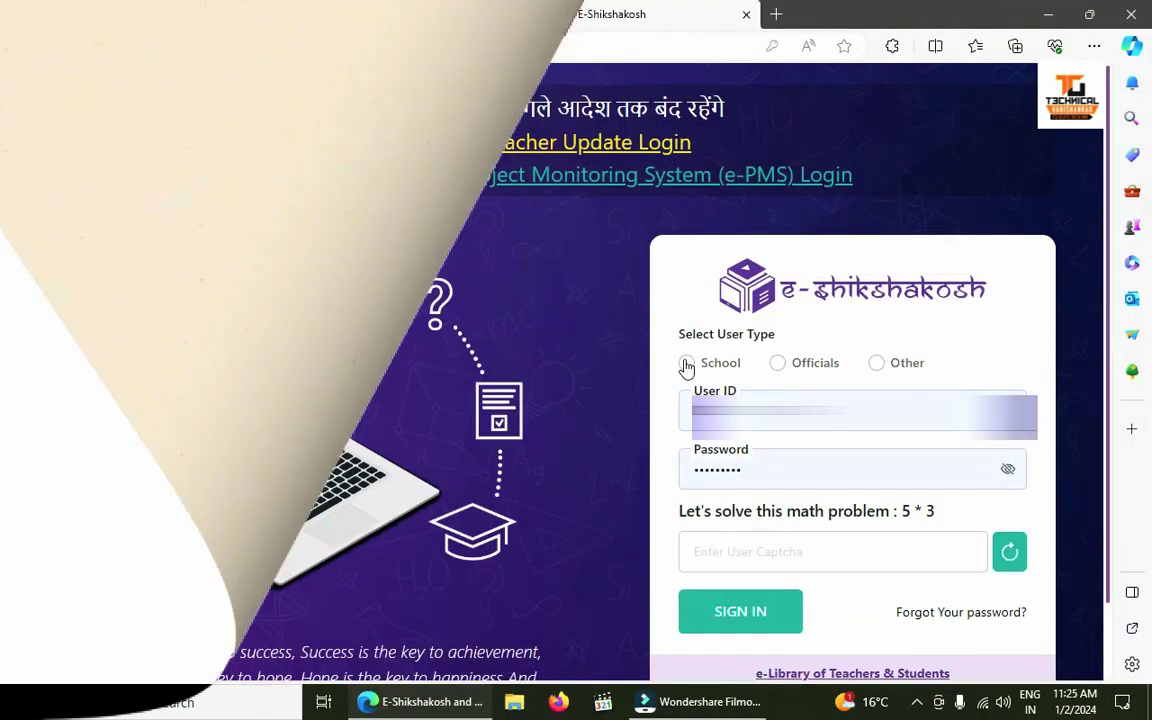
click(685, 364)
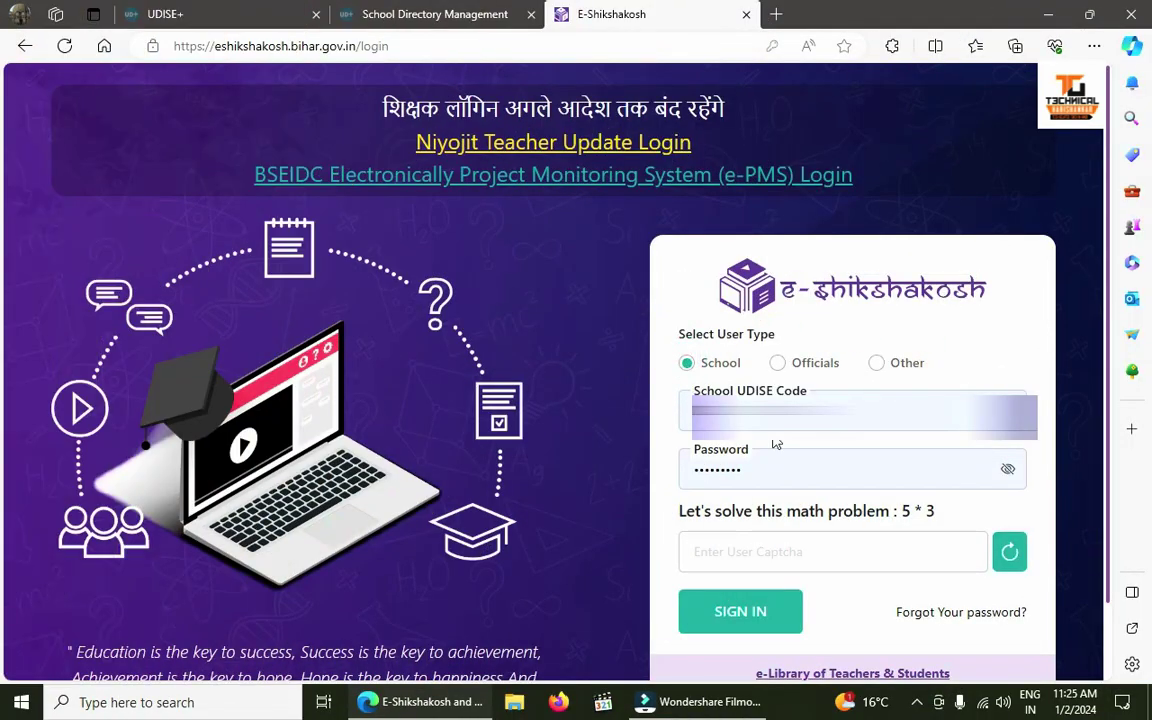
click(733, 553)
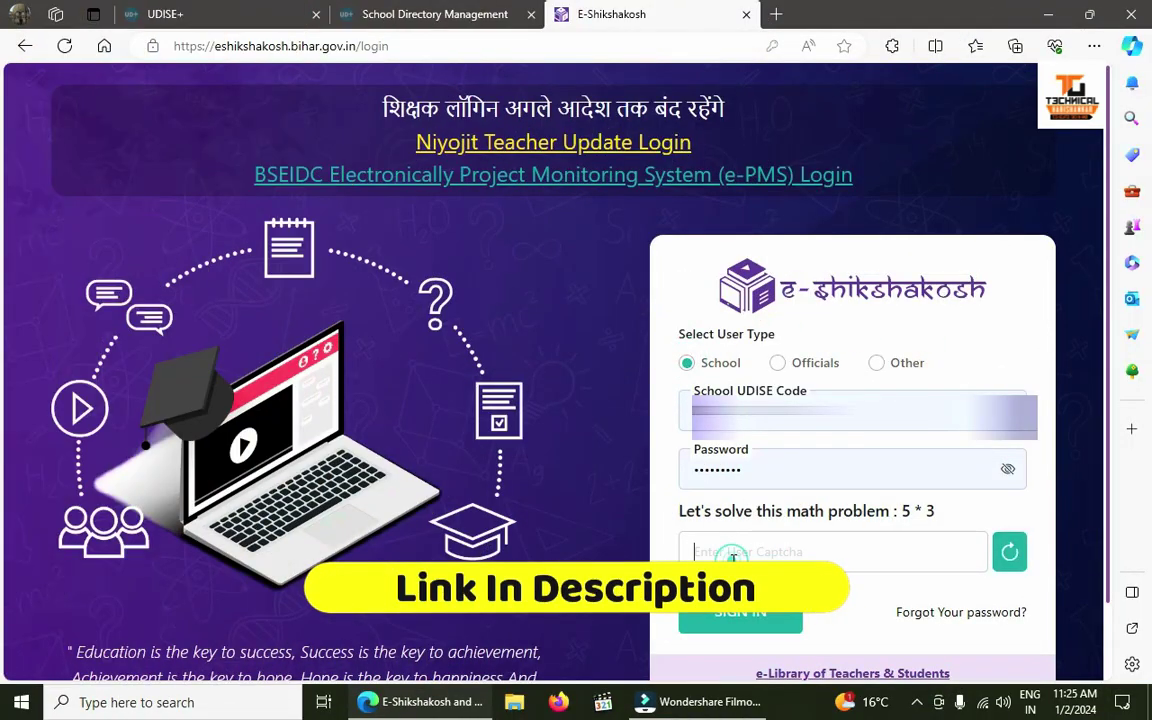
text(15)
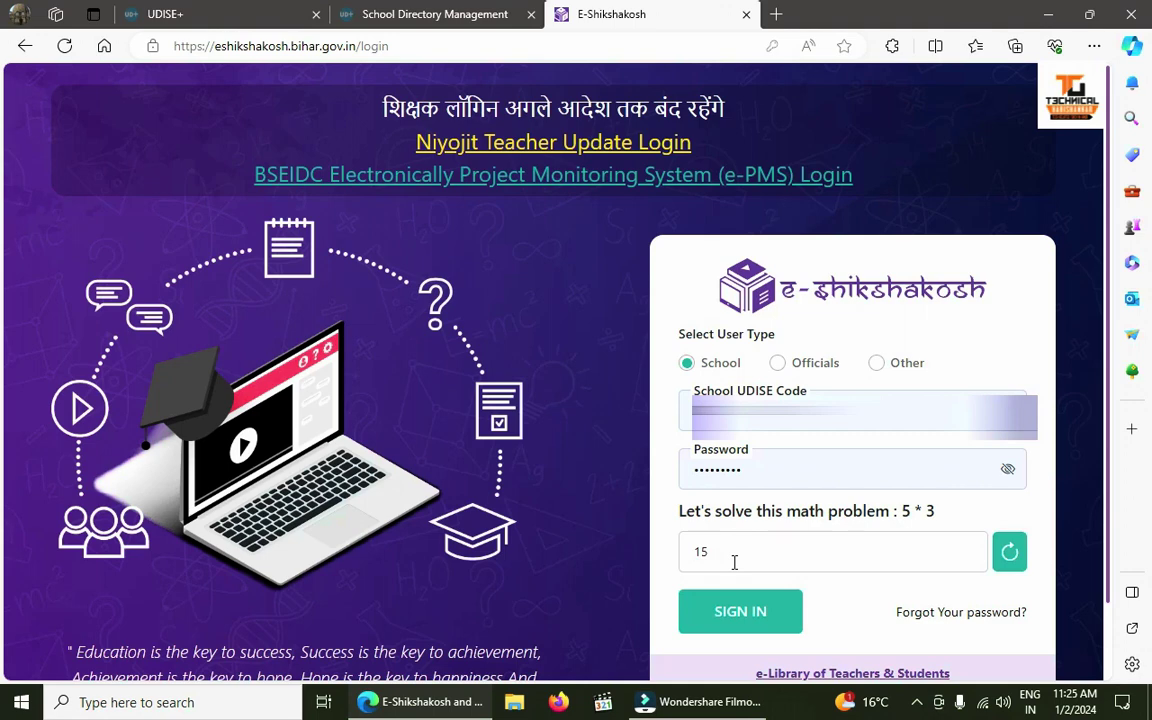
click(742, 610)
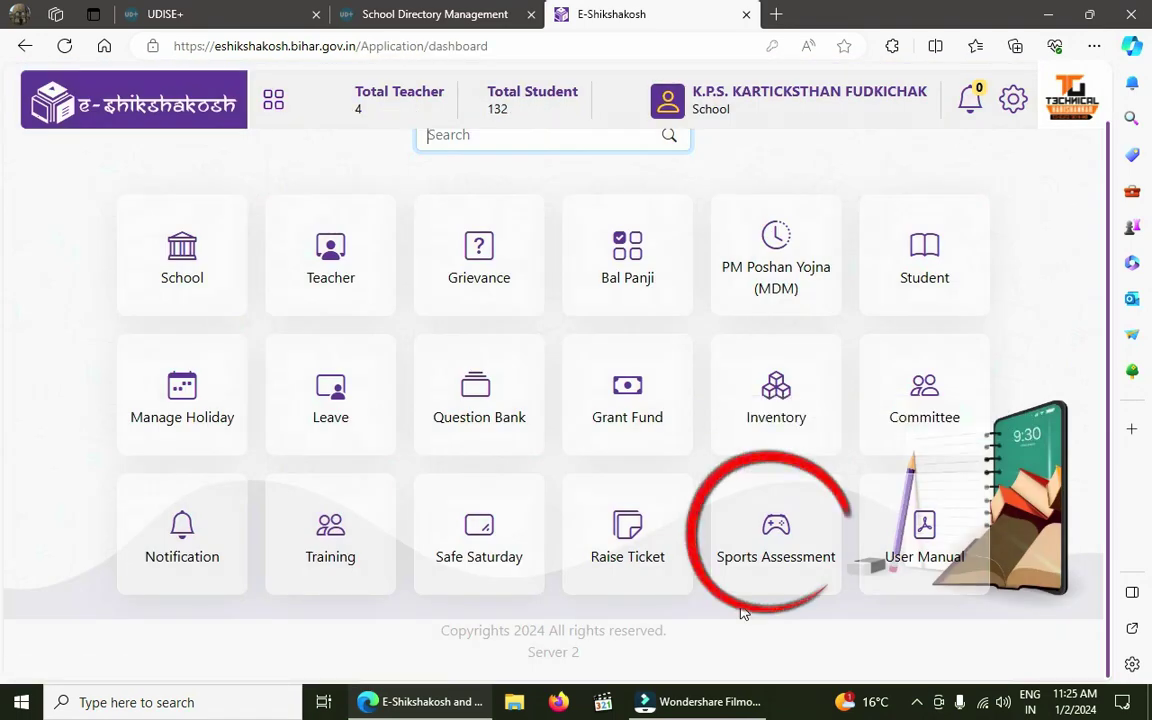
Step: Open the Available sports equipment page of the Sports Assessment module, dismissing the connection notice
click(777, 515)
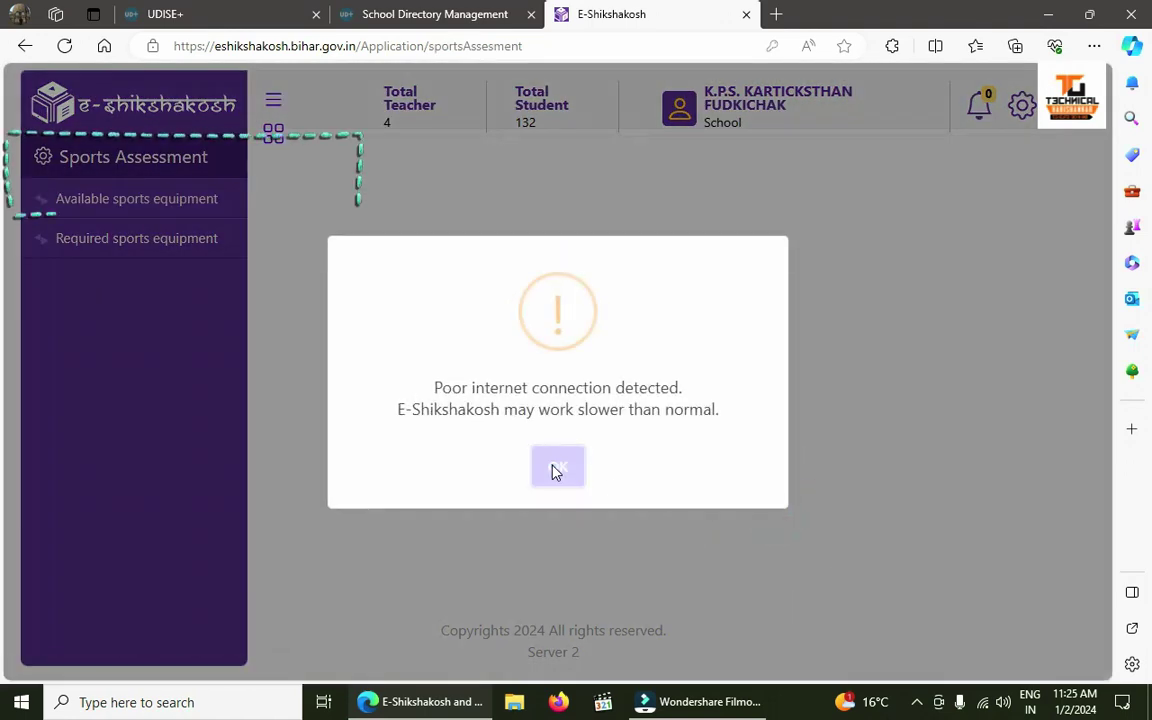
click(557, 470)
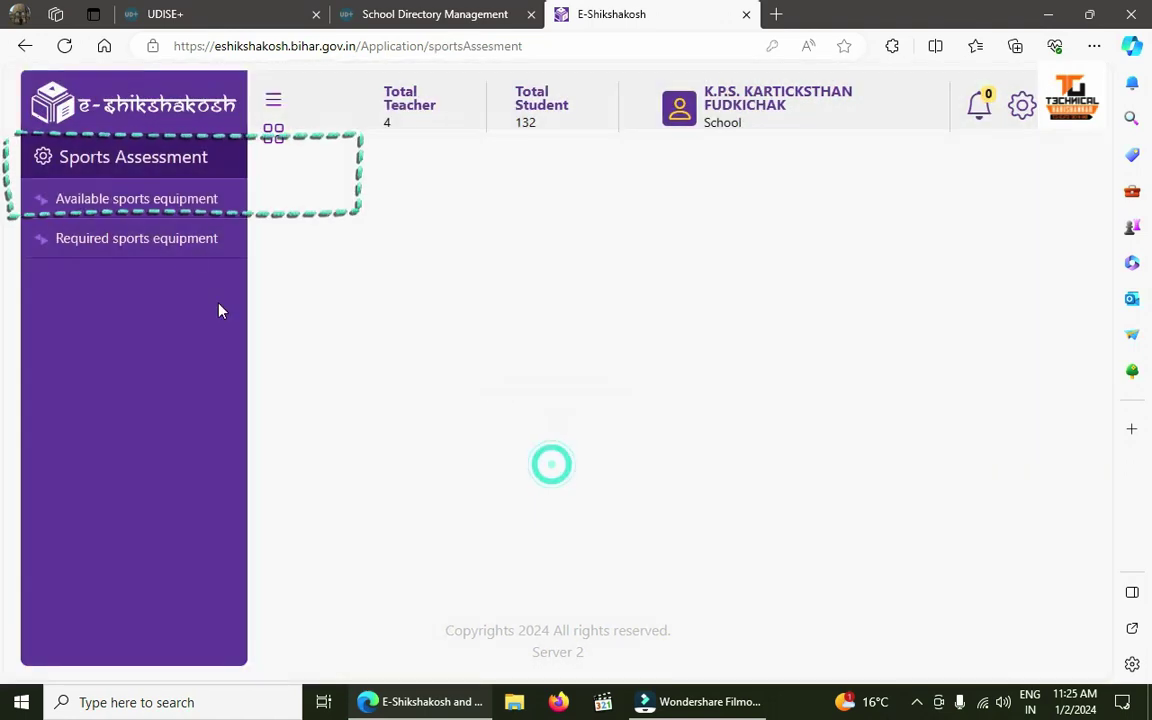
click(178, 199)
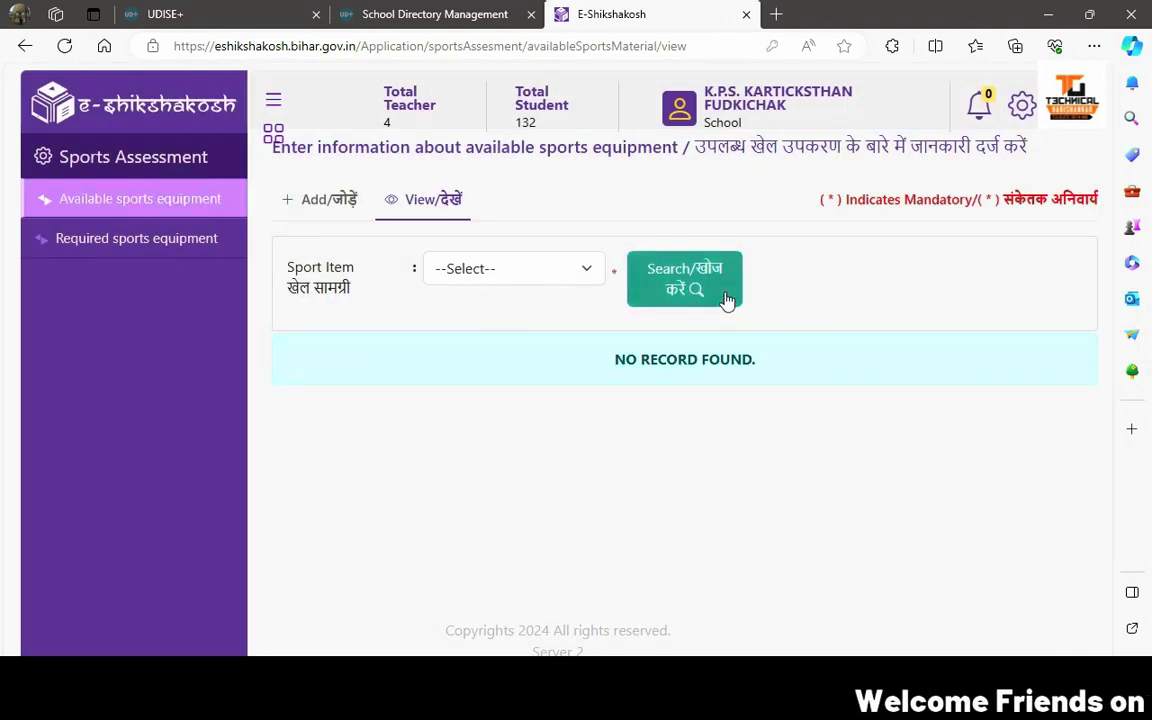
Step: Try to search the available sports equipment records without choosing a sport item, and examine the result area
click(727, 300)
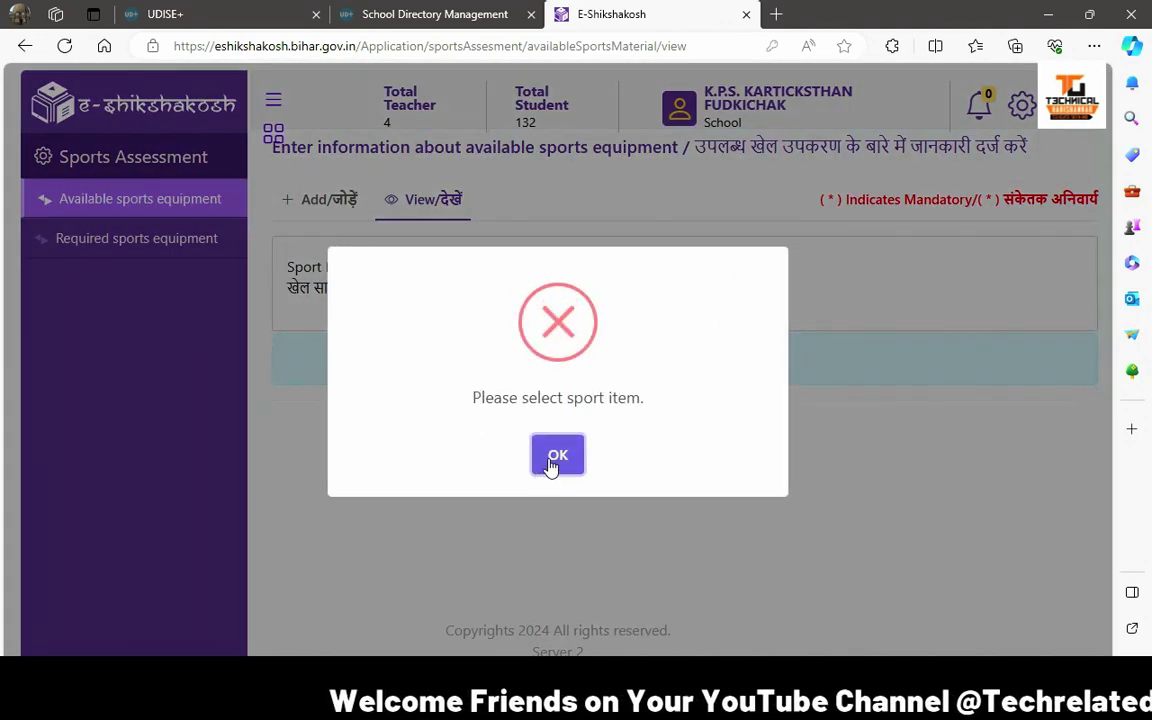
click(557, 455)
click(514, 272)
click(520, 278)
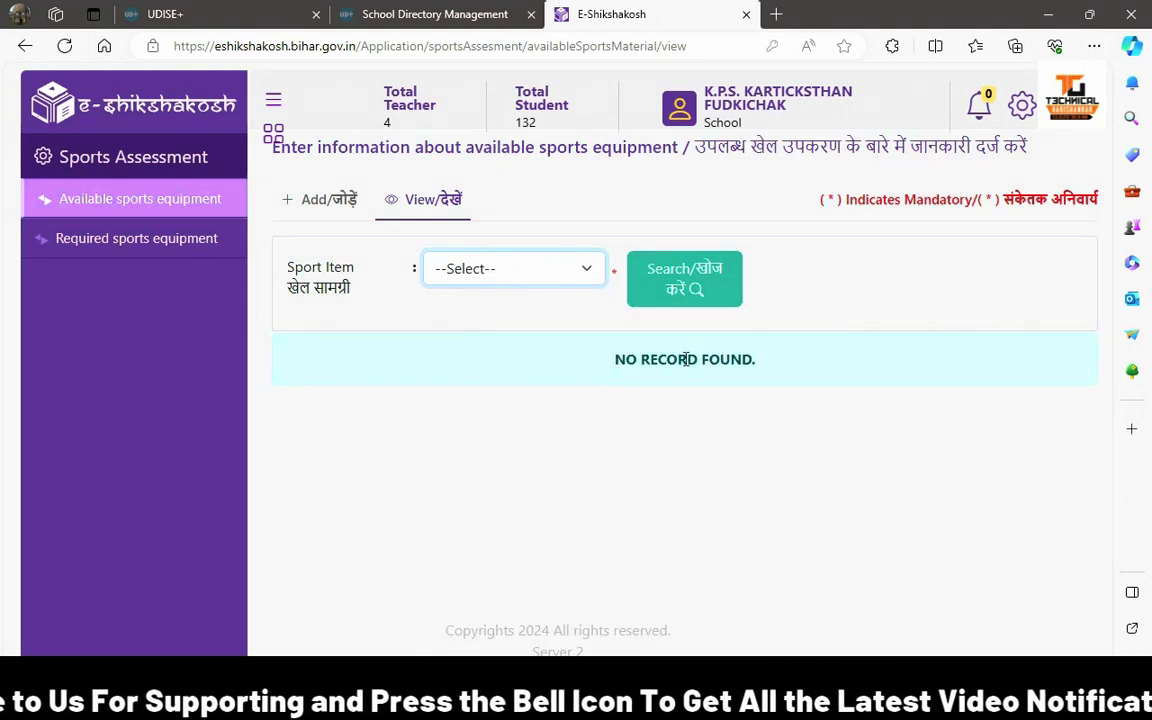
drag(608, 359, 784, 355)
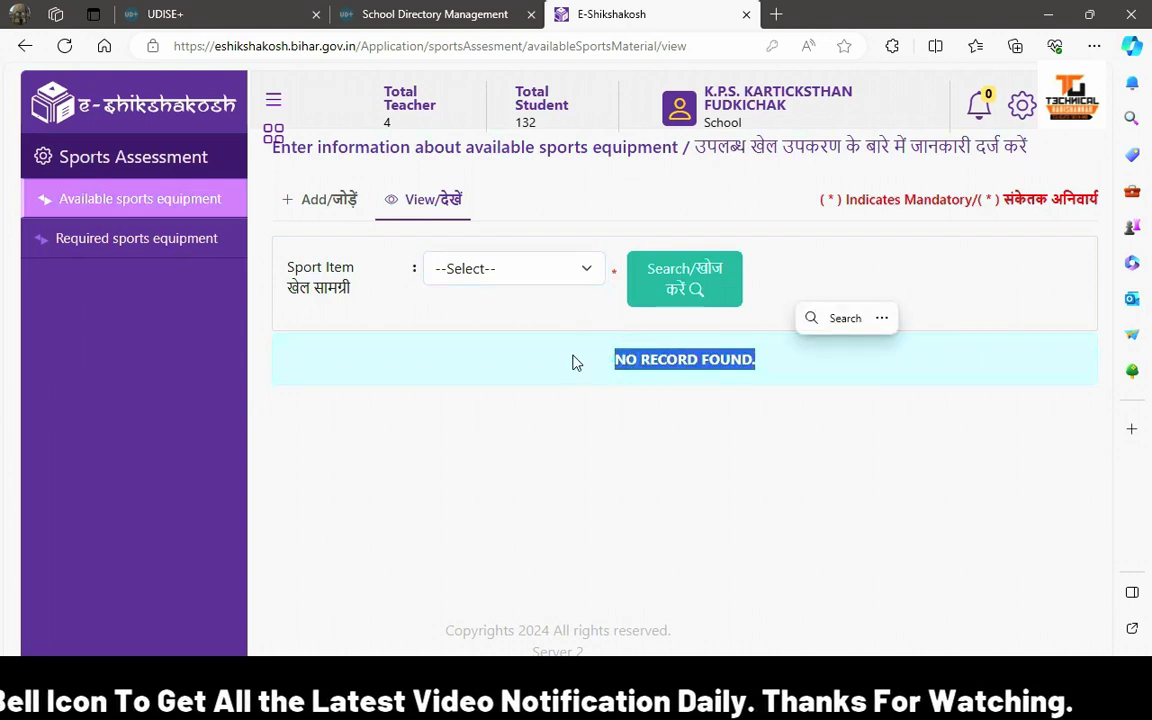
click(589, 362)
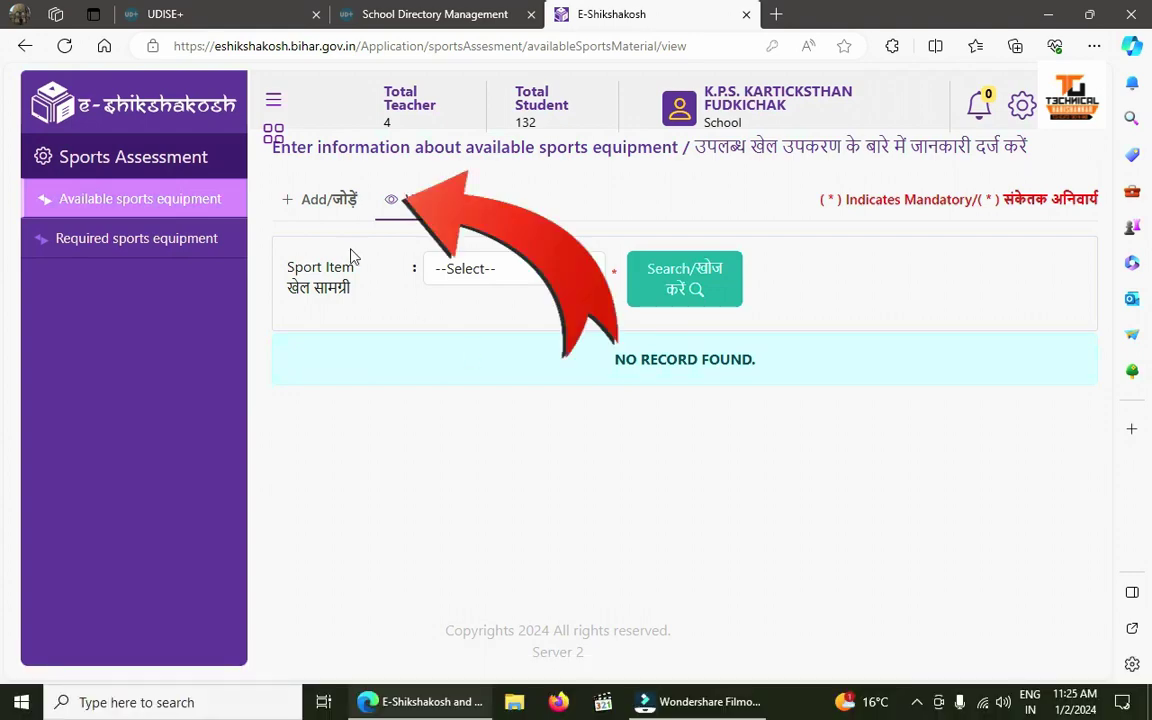
Step: Start a new available equipment entry with Plastic Cricket bat -Size 2 (for Grades 1-5) and quantity 2
click(325, 203)
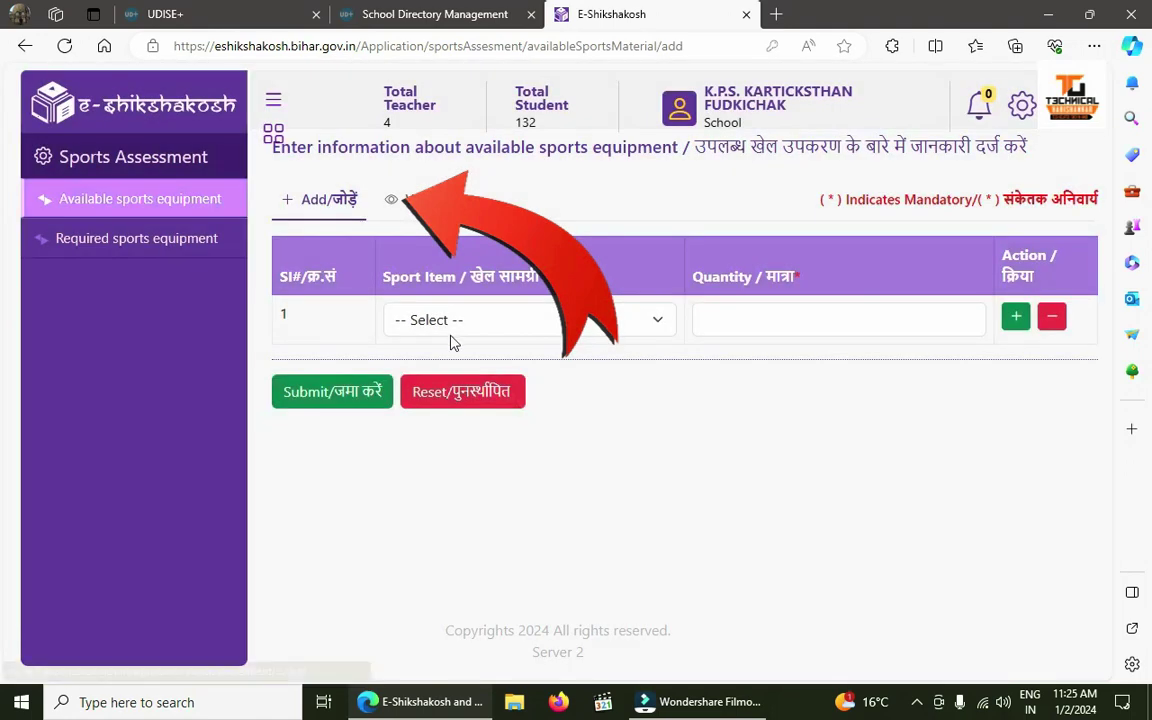
click(455, 325)
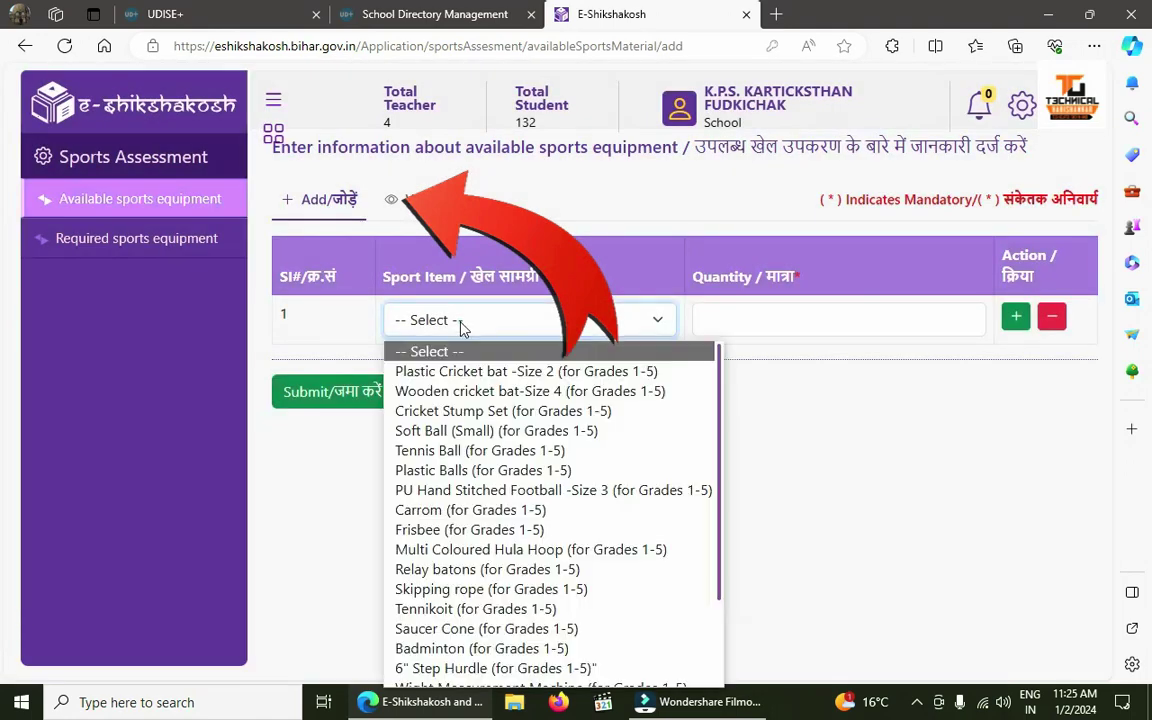
scroll(463, 510, down, 2)
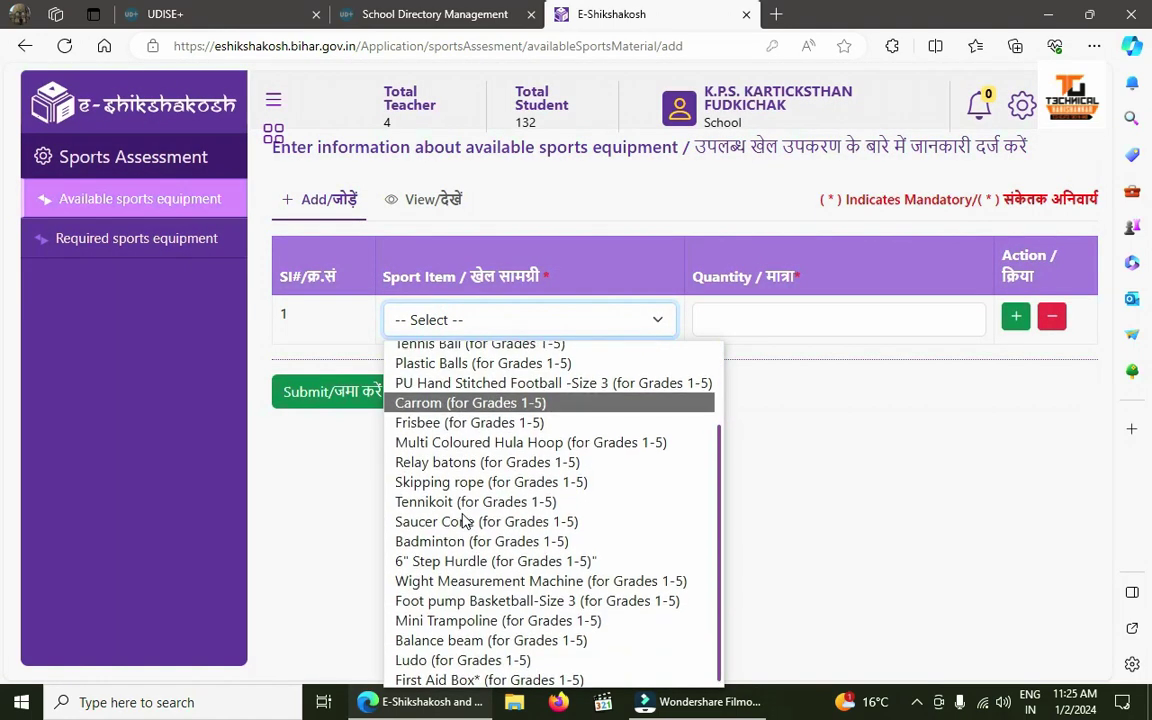
scroll(463, 510, up, 2)
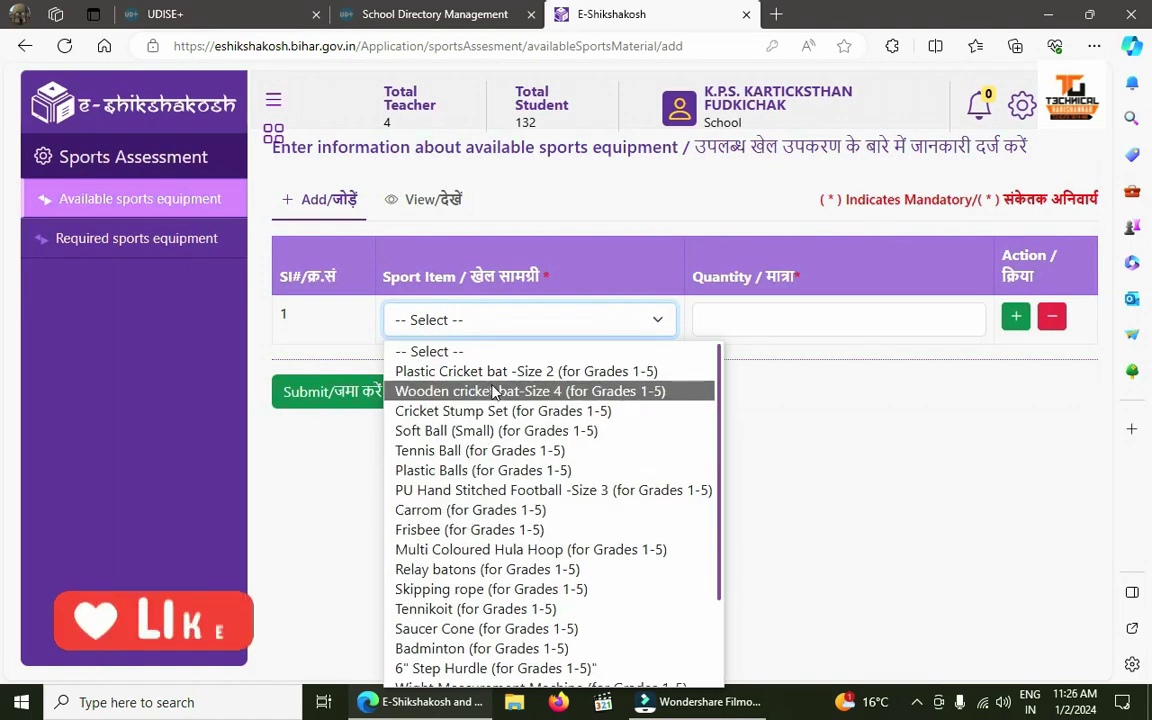
click(452, 375)
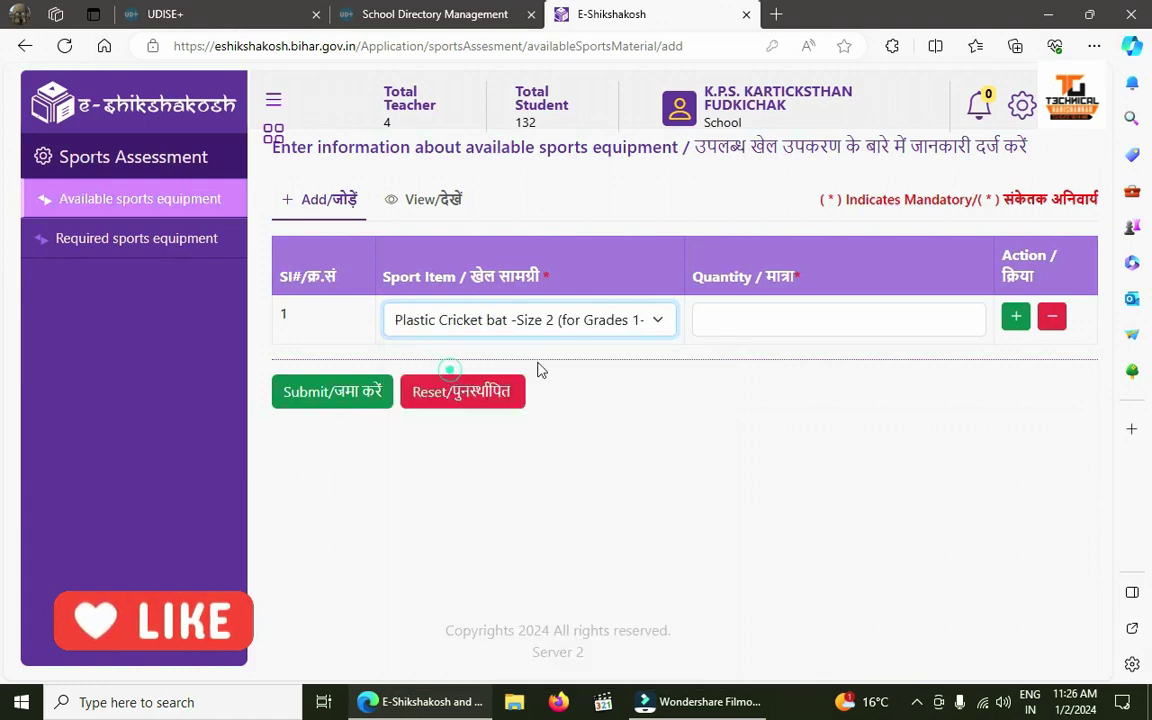
click(782, 314)
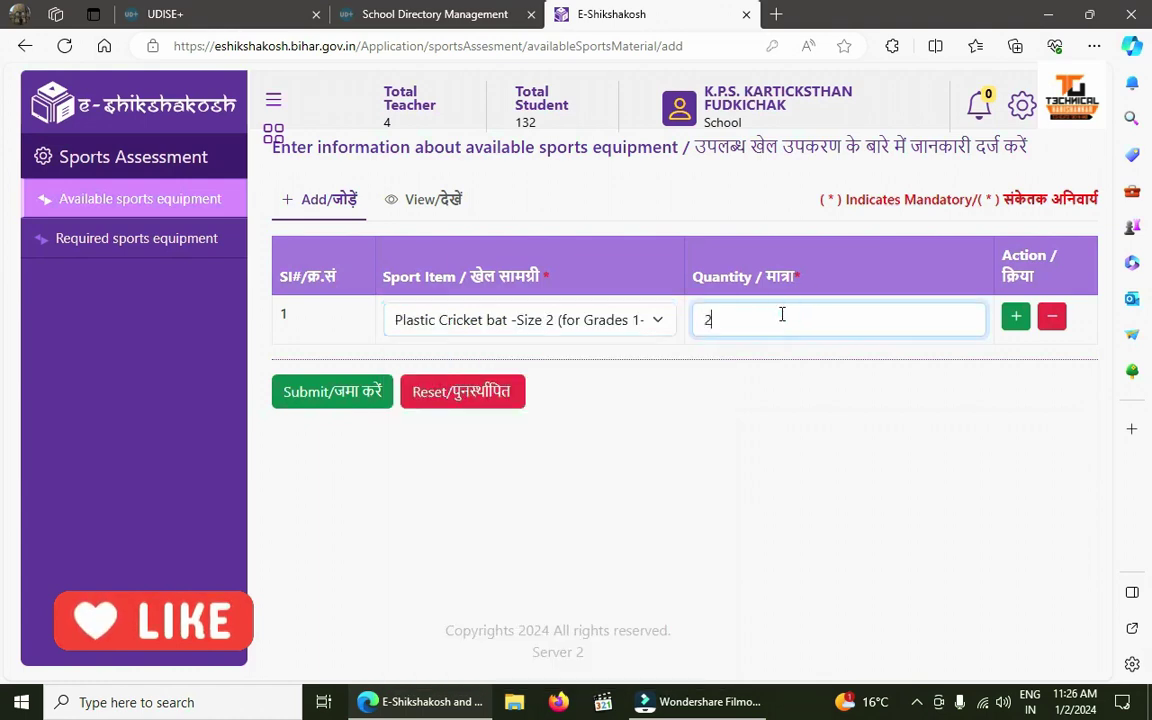
click(791, 380)
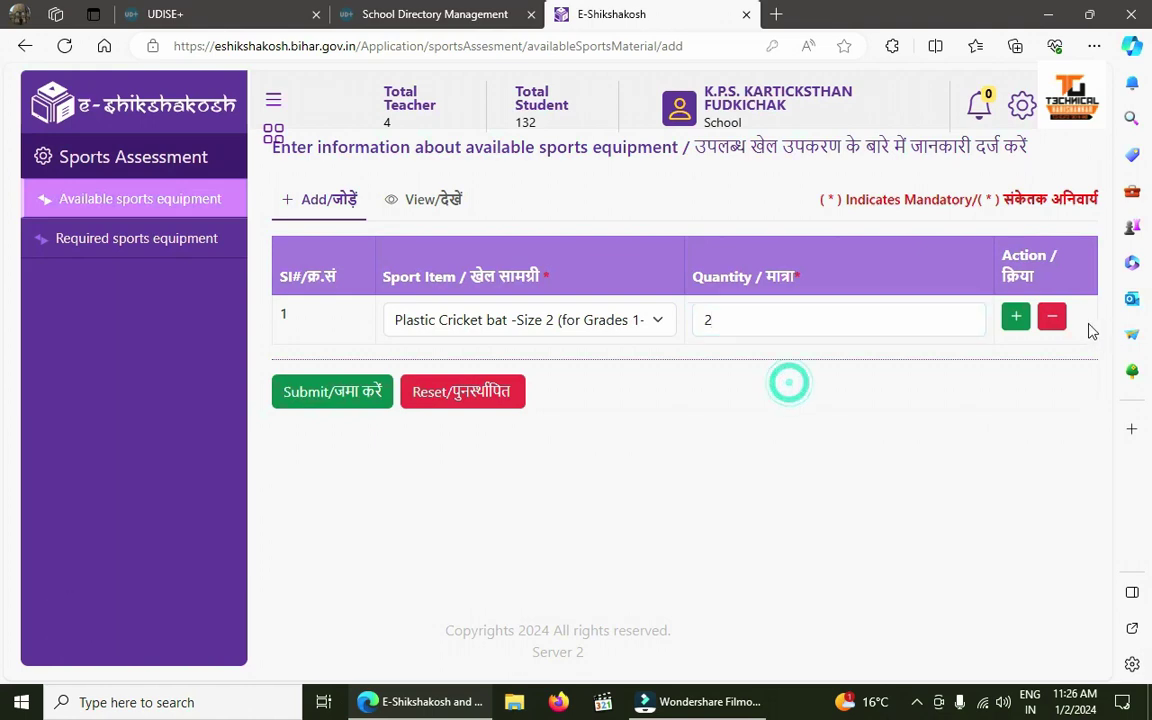
Step: Add a second equipment row with Carrom (for Grades 1-5) and quantity 2
click(1016, 318)
click(455, 374)
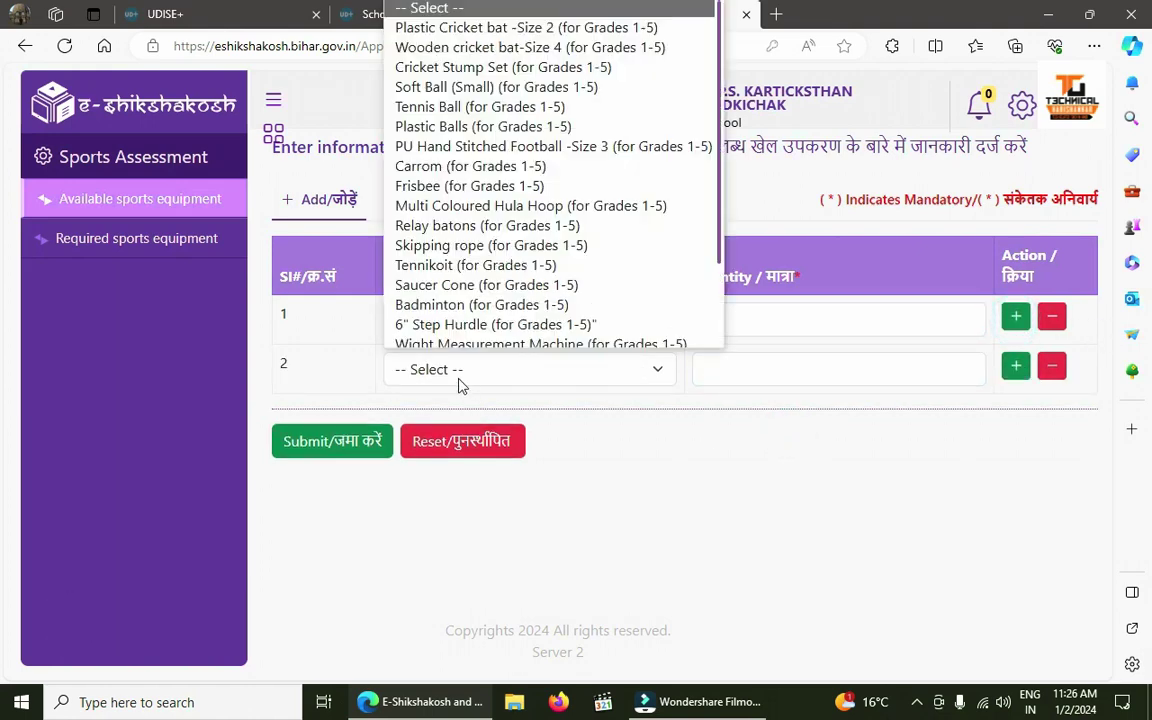
click(478, 162)
click(748, 367)
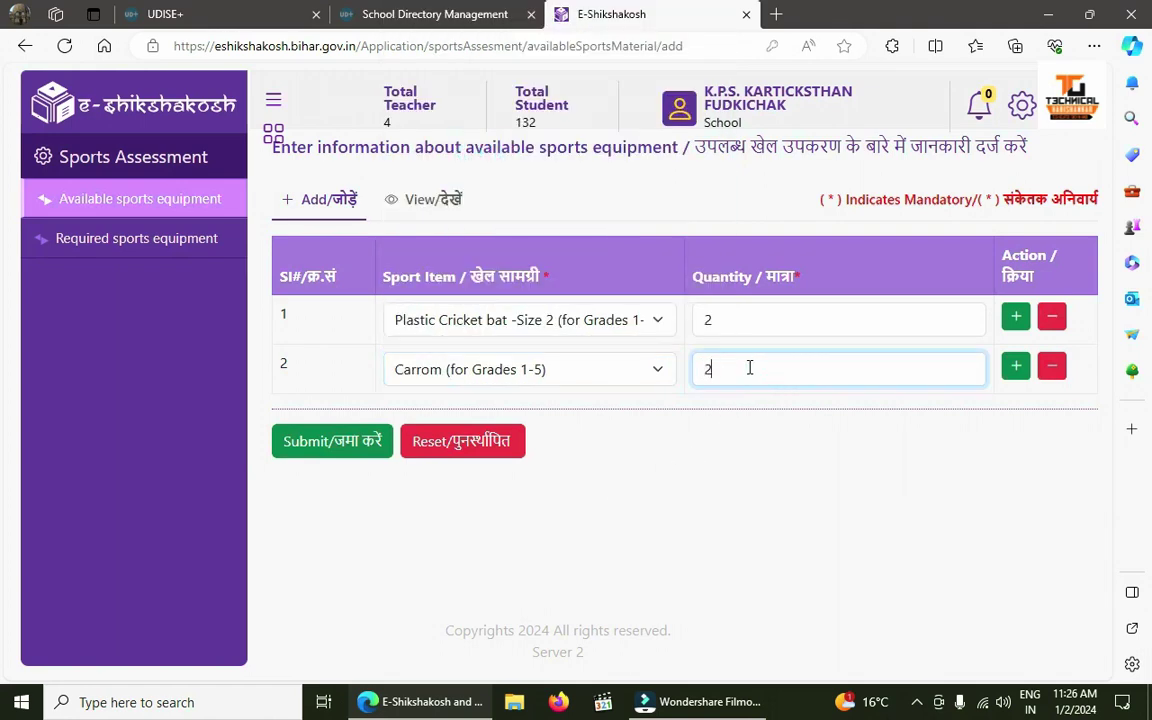
text(2)
Step: Submit the available sports equipment entries and view the saved records
click(305, 452)
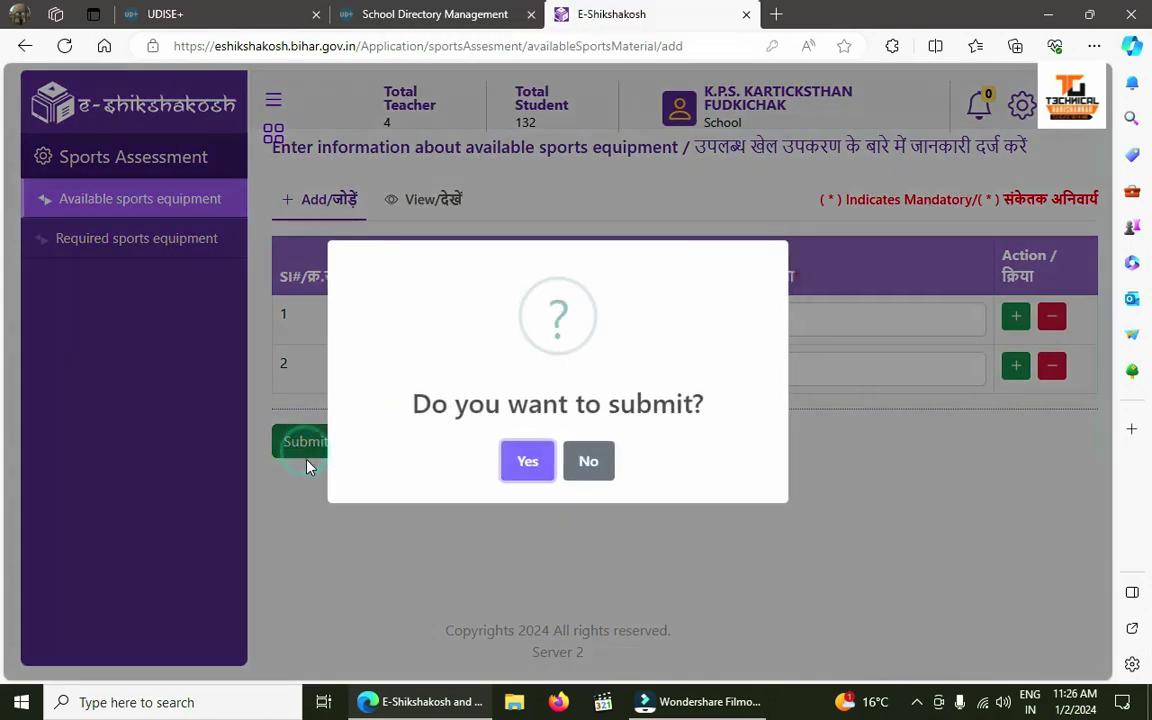
click(530, 466)
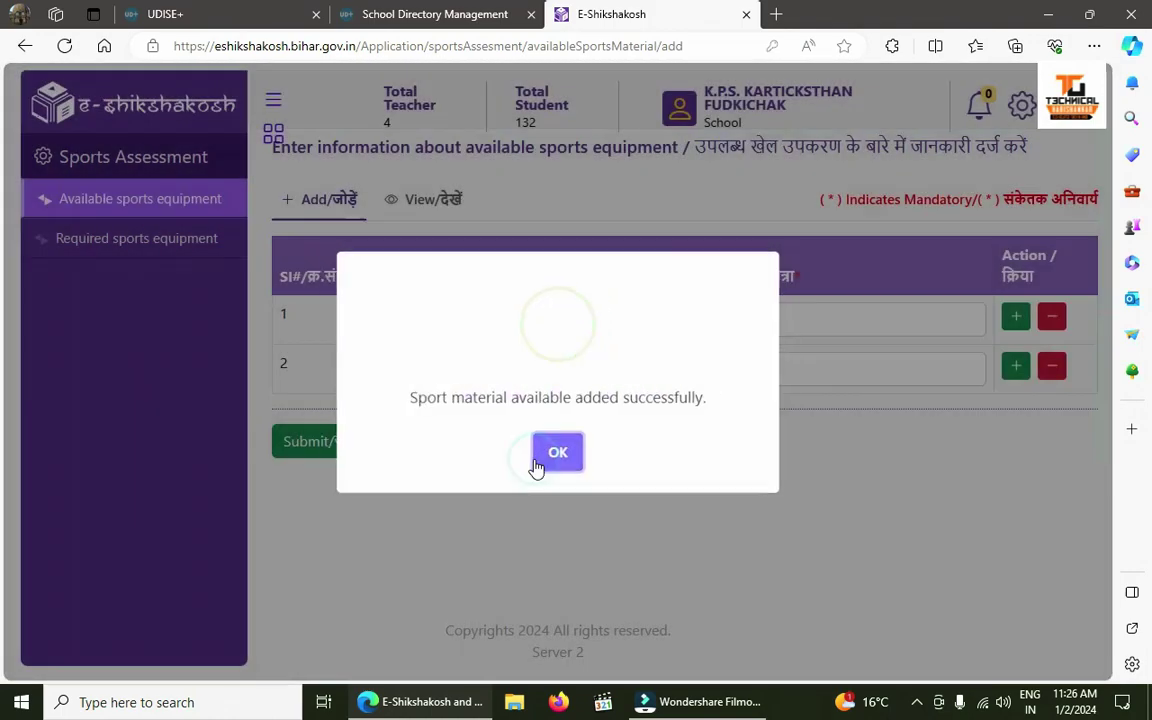
click(546, 456)
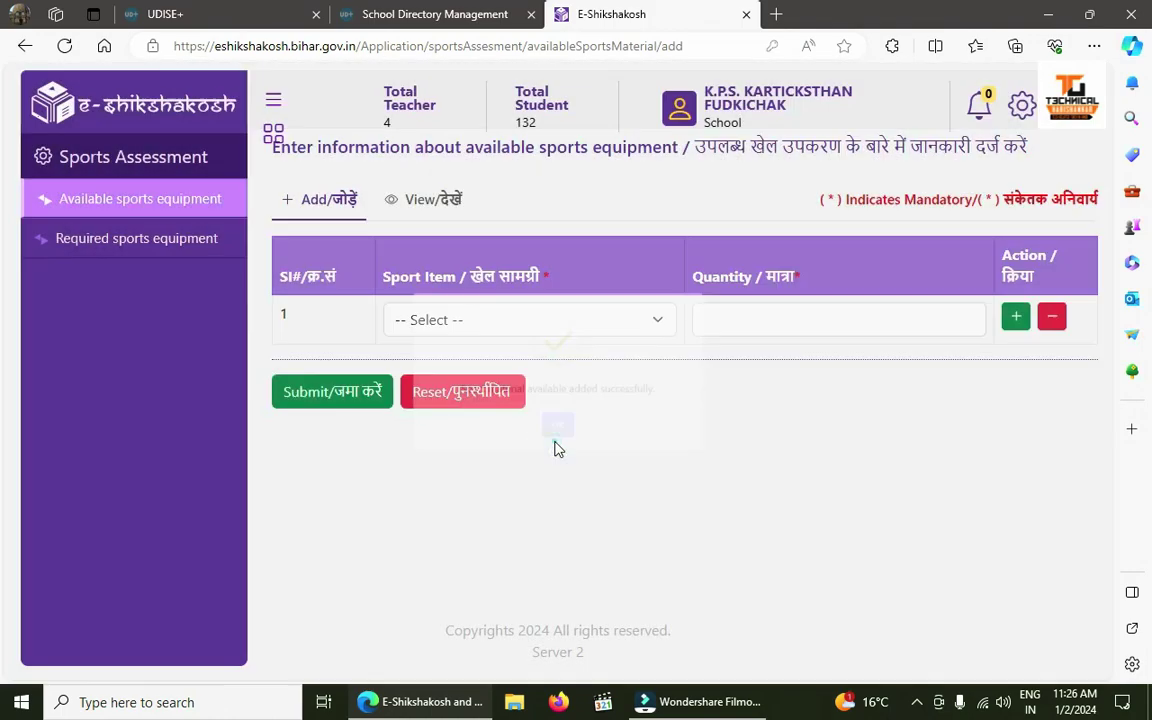
click(434, 205)
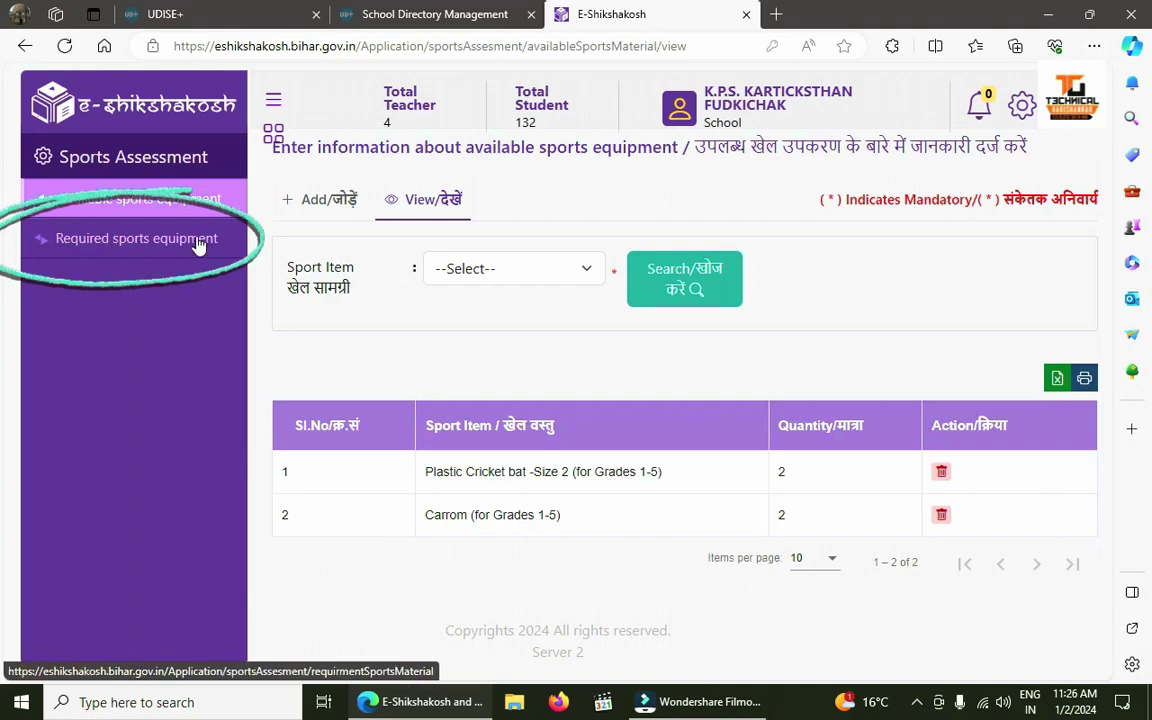
Step: Open the form for adding required sports equipment
click(152, 246)
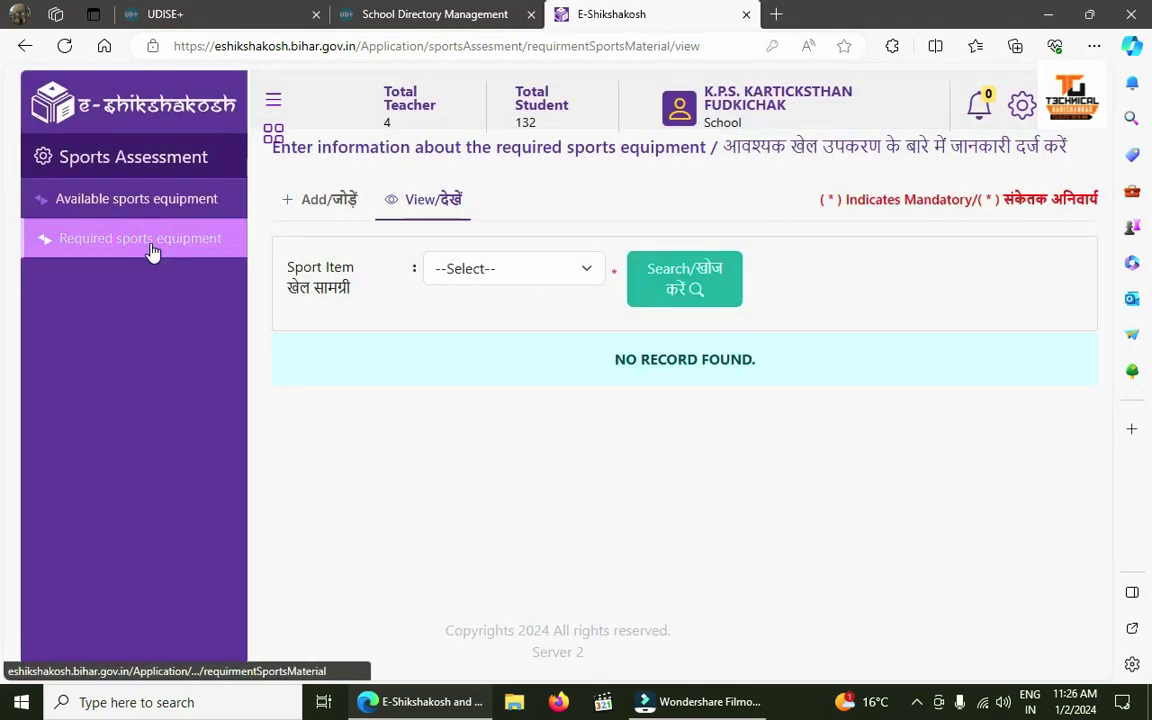
click(325, 205)
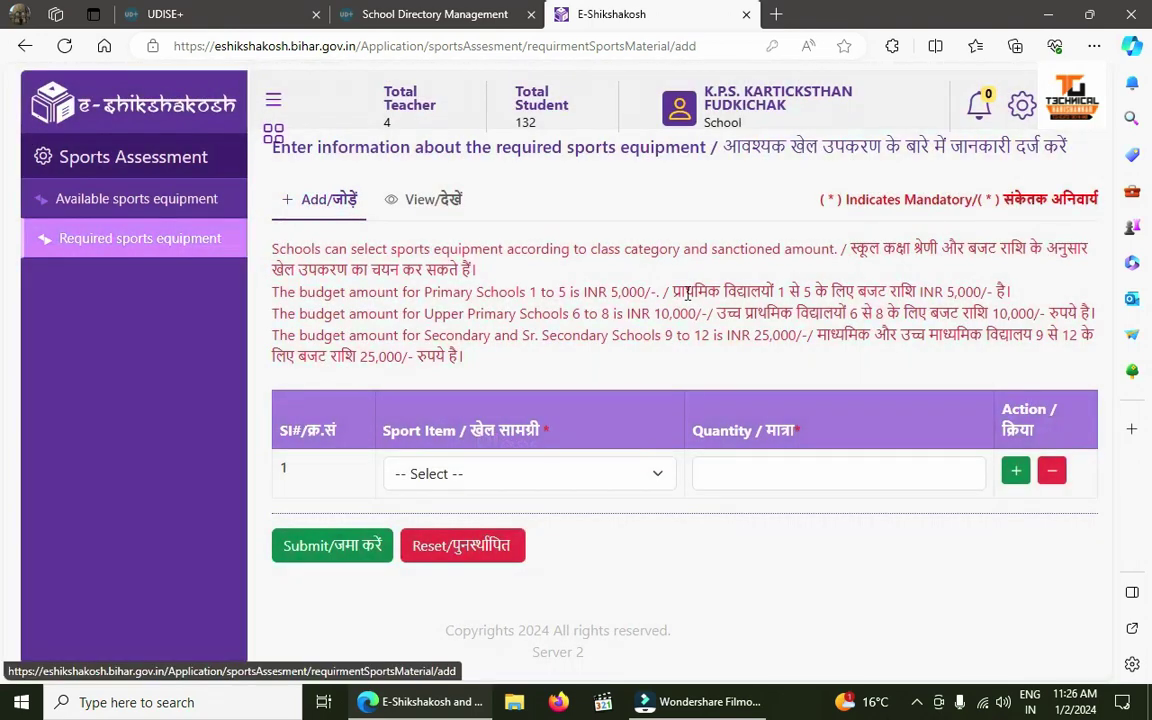
Step: Read the equipment selection instructions and the budget amounts for primary, upper primary and secondary schools
drag(851, 249, 1057, 251)
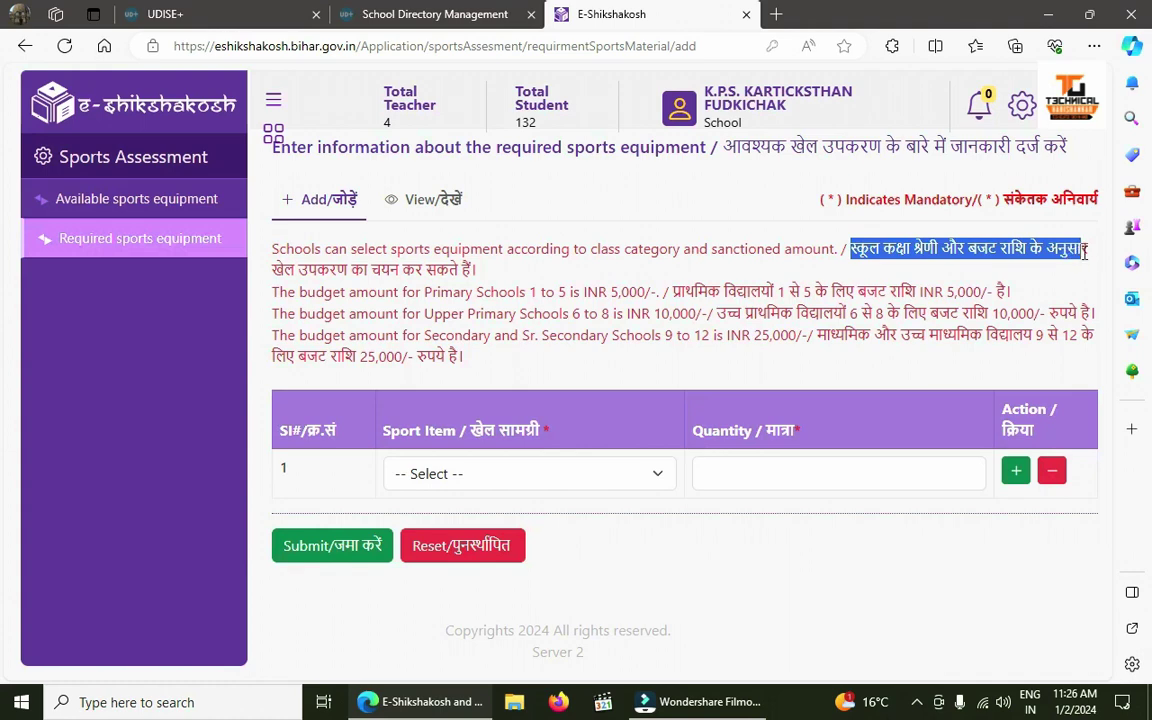
drag(255, 268, 472, 268)
click(693, 292)
drag(665, 292, 1010, 292)
drag(716, 313, 1027, 318)
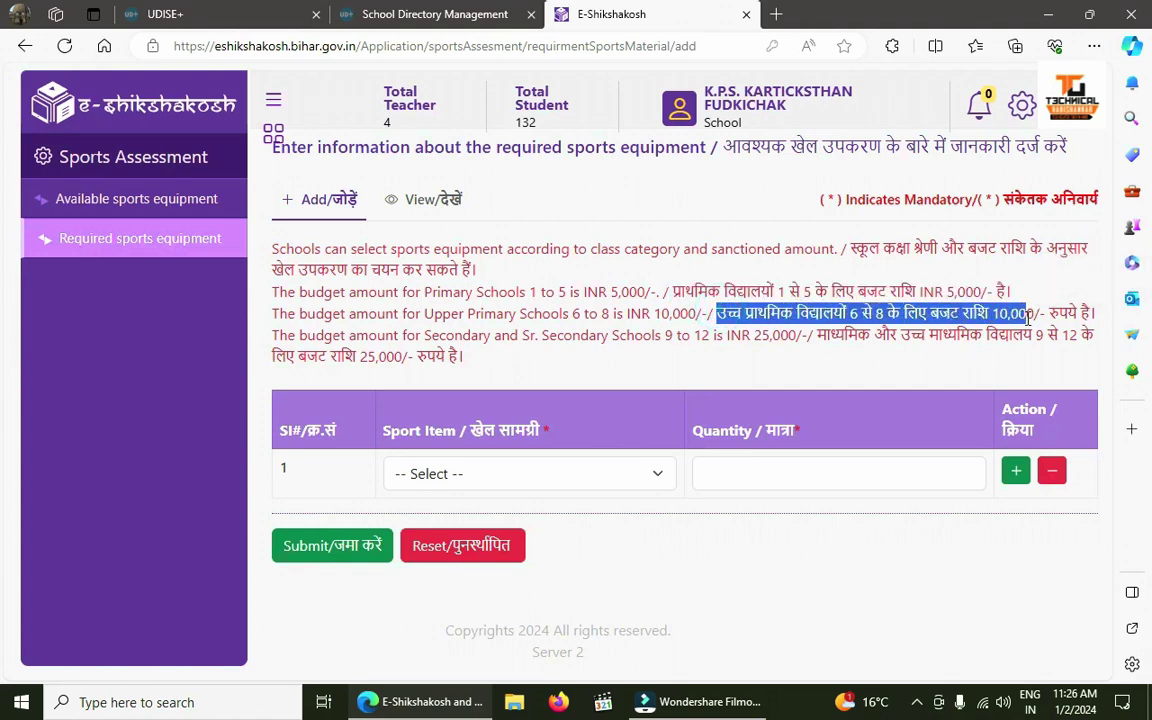
drag(813, 335, 618, 382)
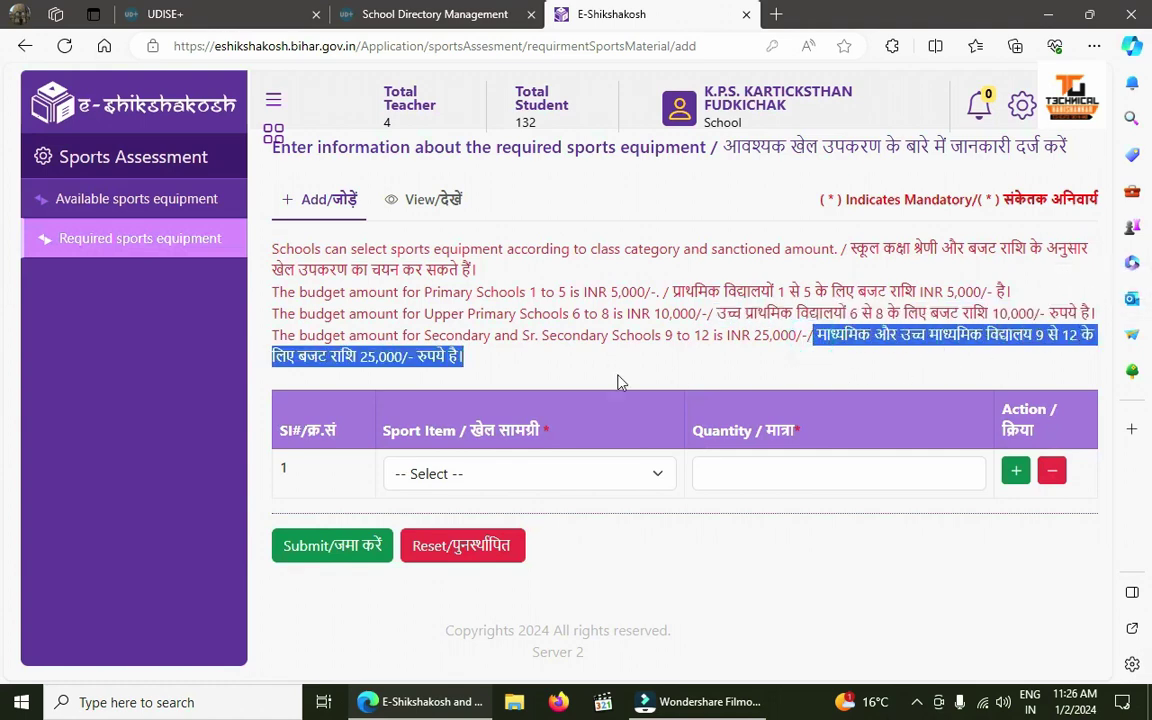
click(475, 365)
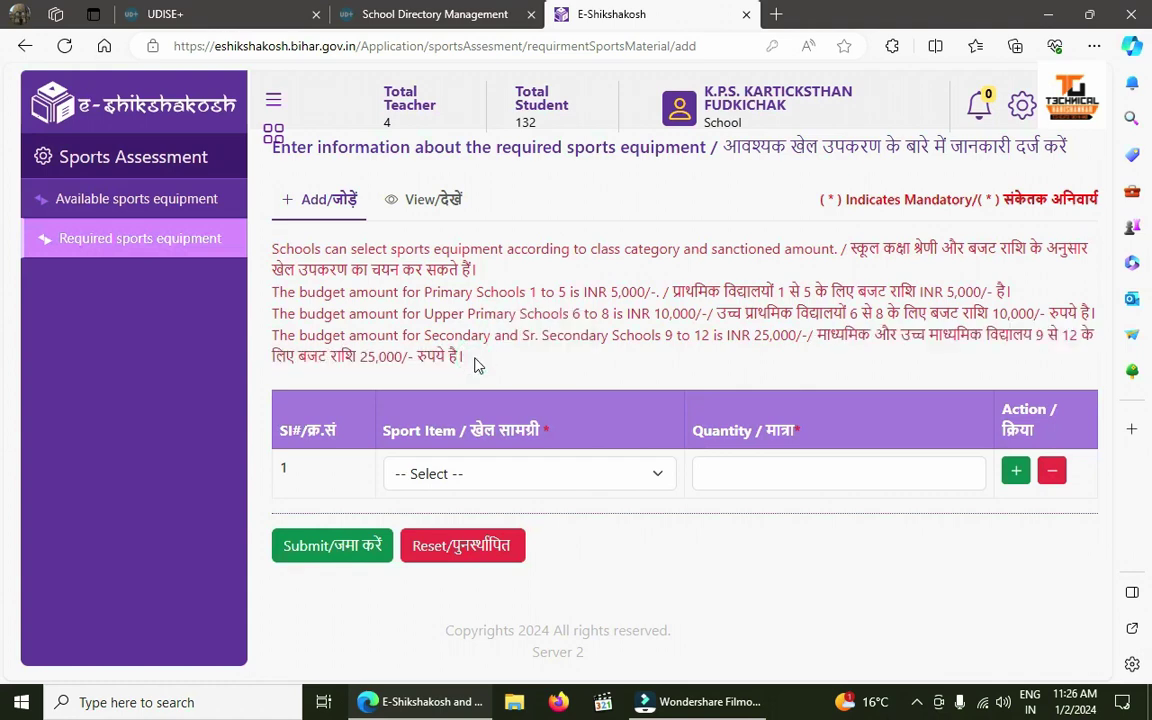
double_click(953, 291)
click(830, 313)
double_click(617, 291)
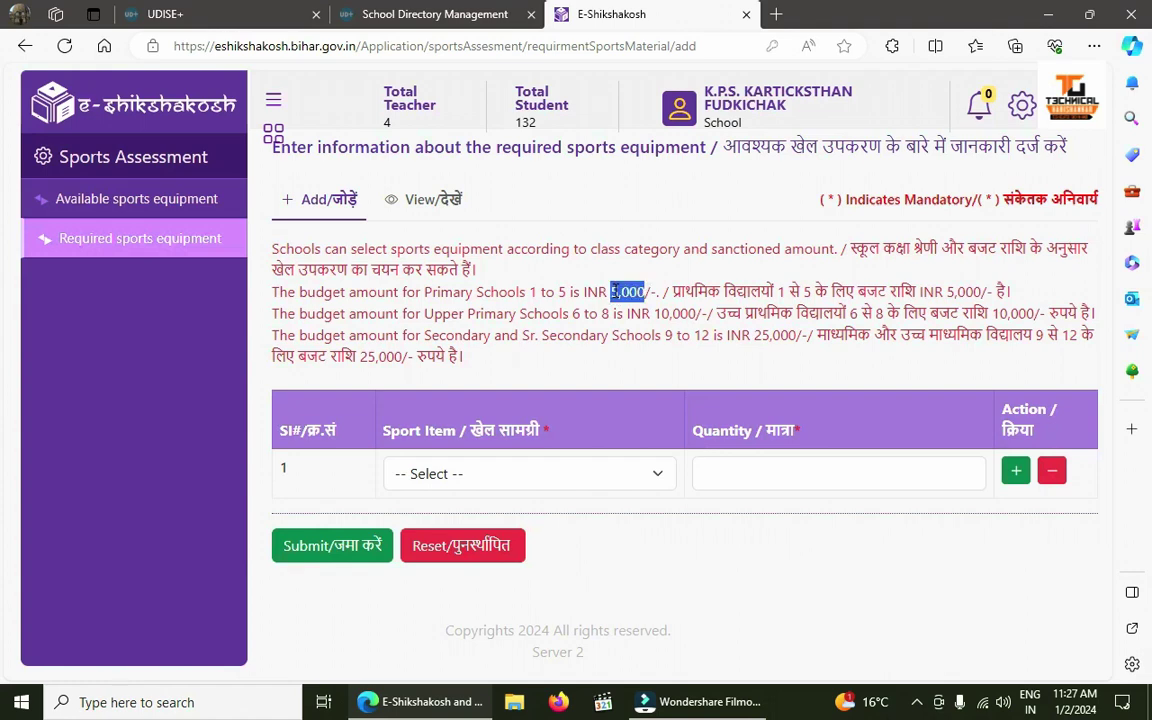
double_click(684, 316)
click(624, 302)
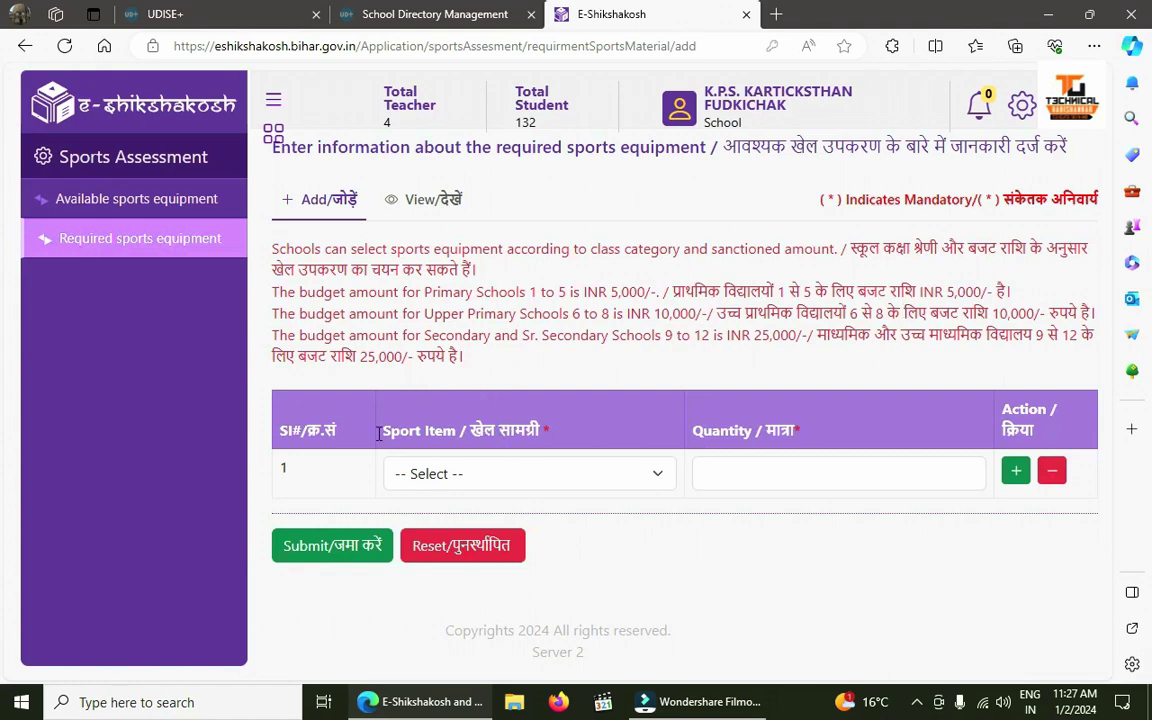
Step: Fill the first required equipment row with Carrom (for Grades 1-5) and quantity 4
click(428, 485)
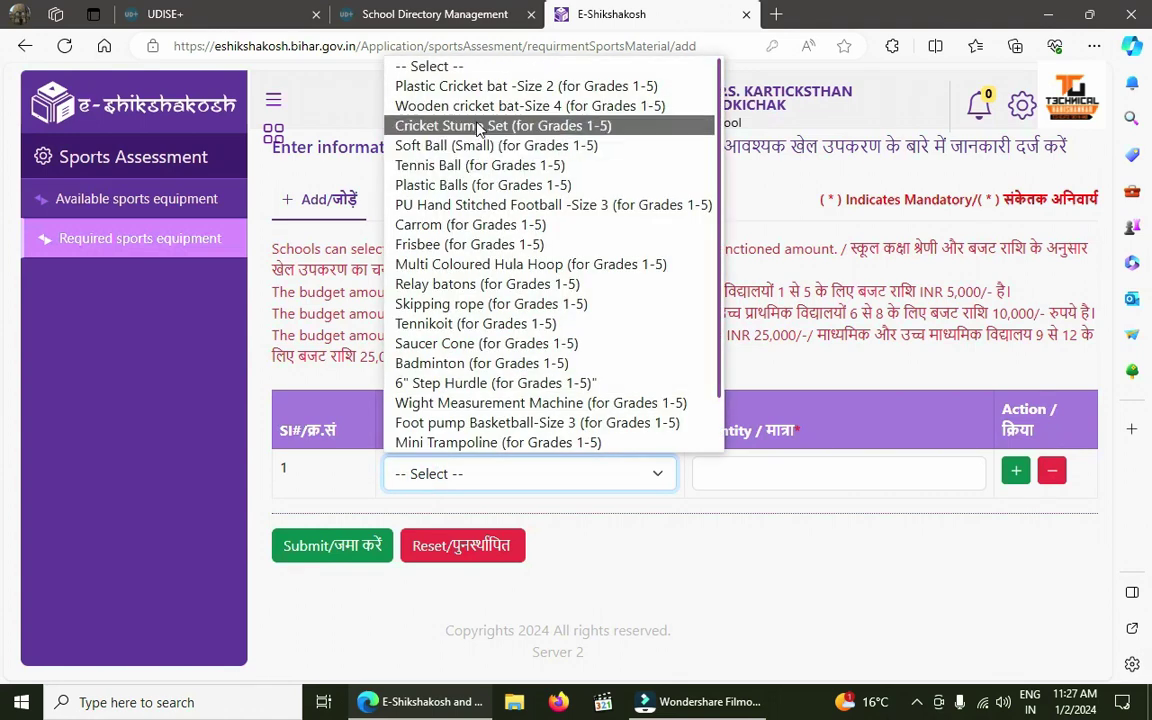
click(473, 229)
click(774, 475)
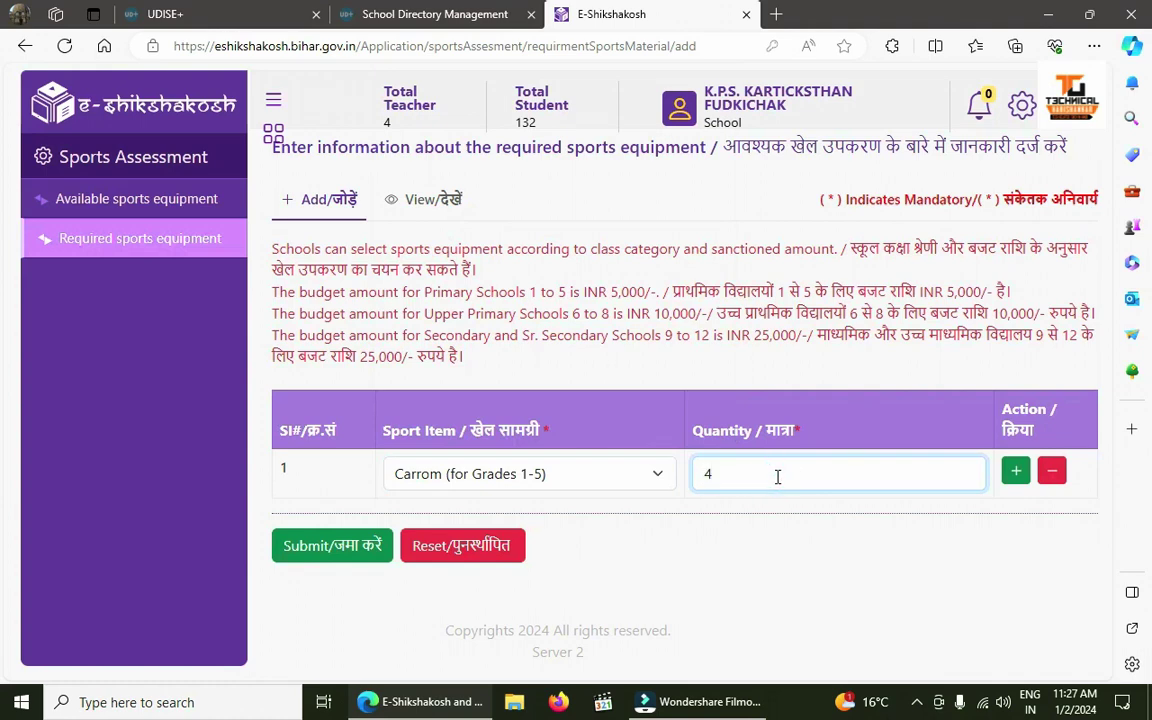
Step: Add a second required equipment row with Plastic Cricket bat -Size 2 (for Grades 1-5) and quantity 4
click(1016, 471)
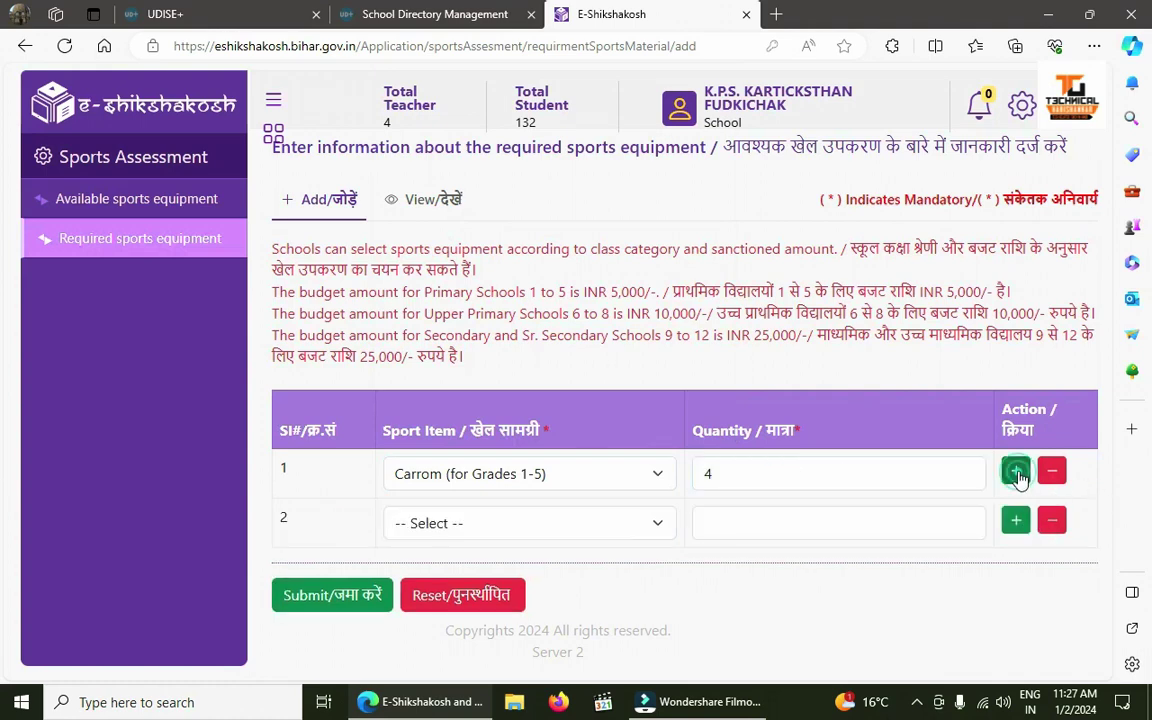
click(469, 536)
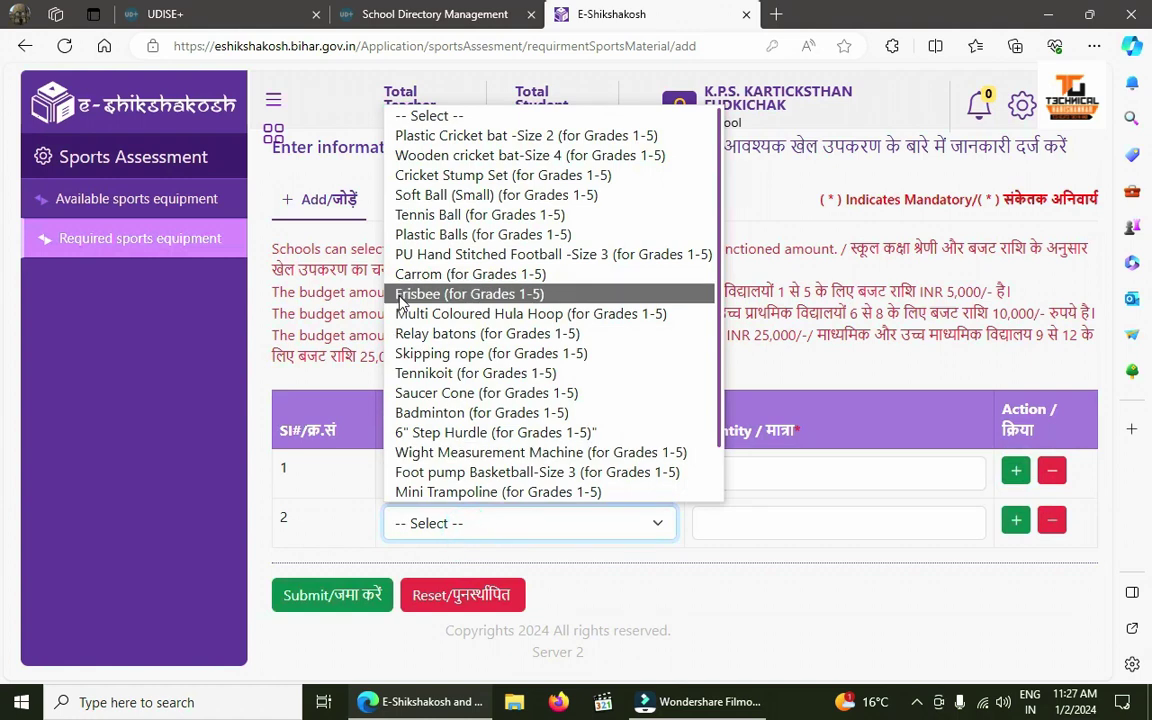
click(433, 145)
click(774, 517)
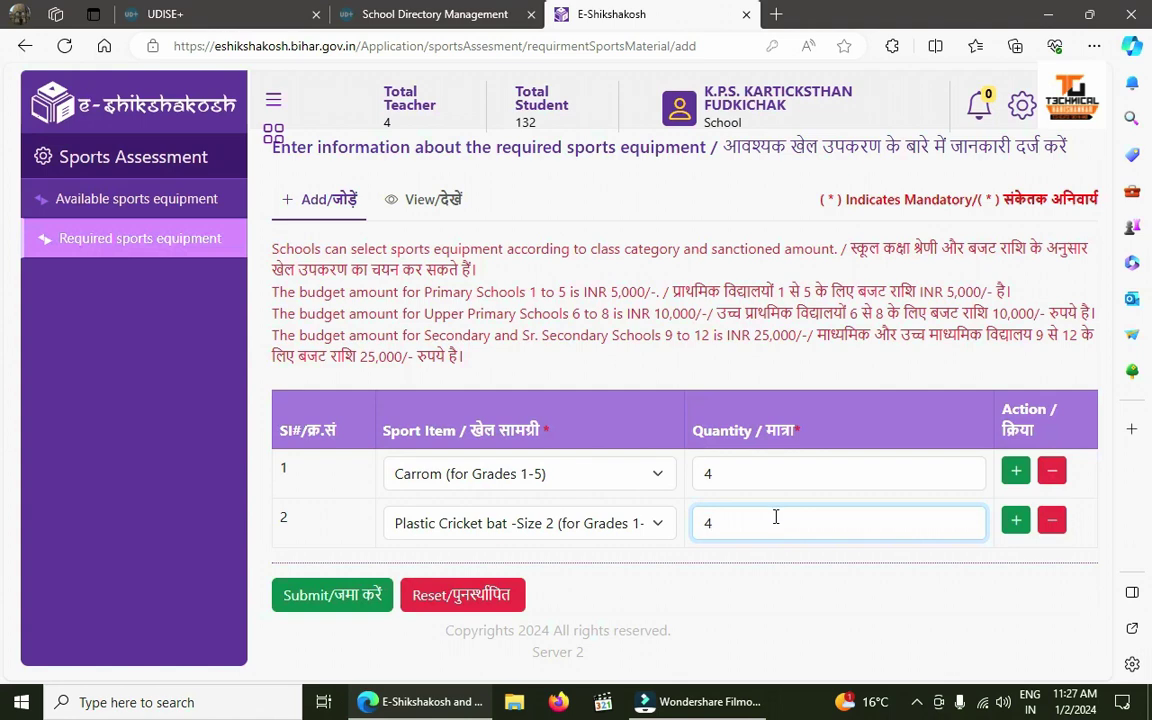
Step: Add a third required equipment row with Cricket Stump Set (for Grades 1-5) and quantity 4
click(1015, 521)
click(514, 596)
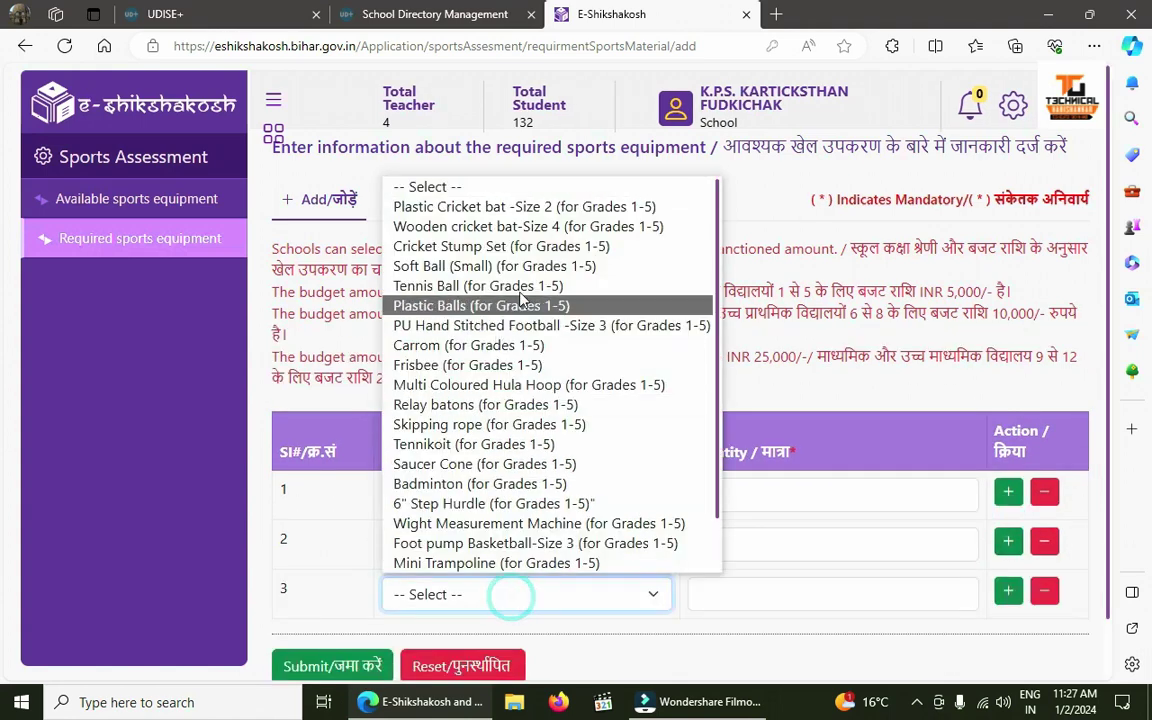
click(486, 247)
click(753, 589)
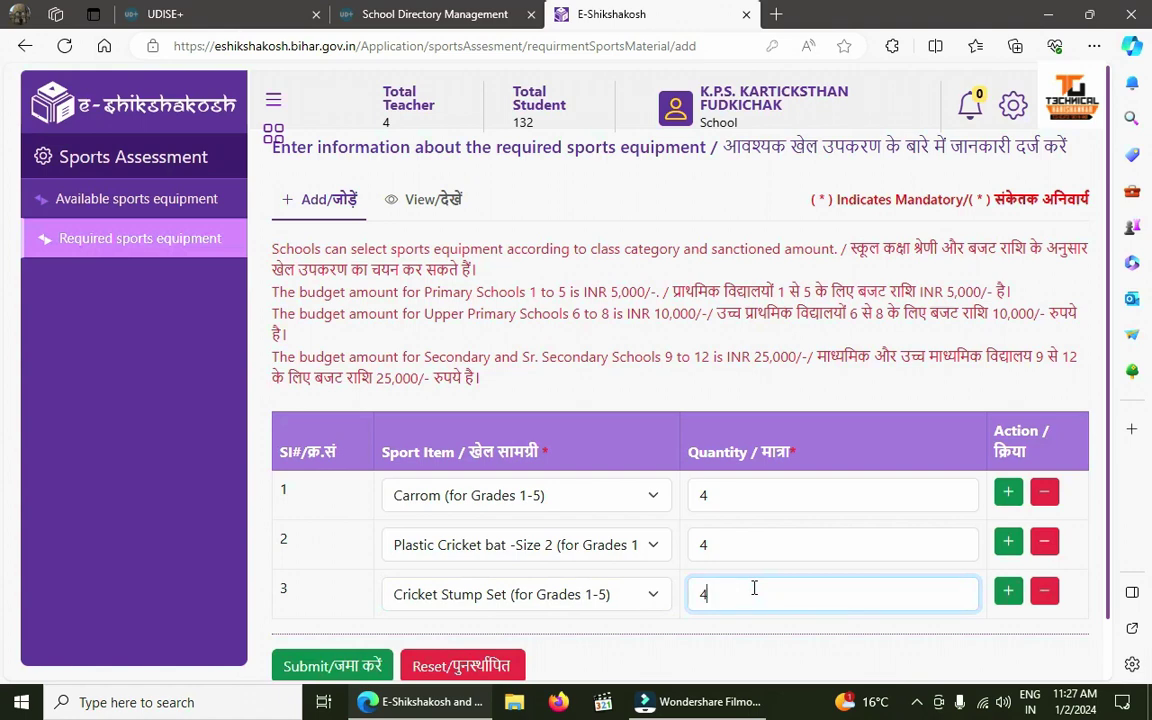
Step: Add a fourth required equipment row with Plastic Balls (for Grades 1-5) and quantity 5
click(1003, 598)
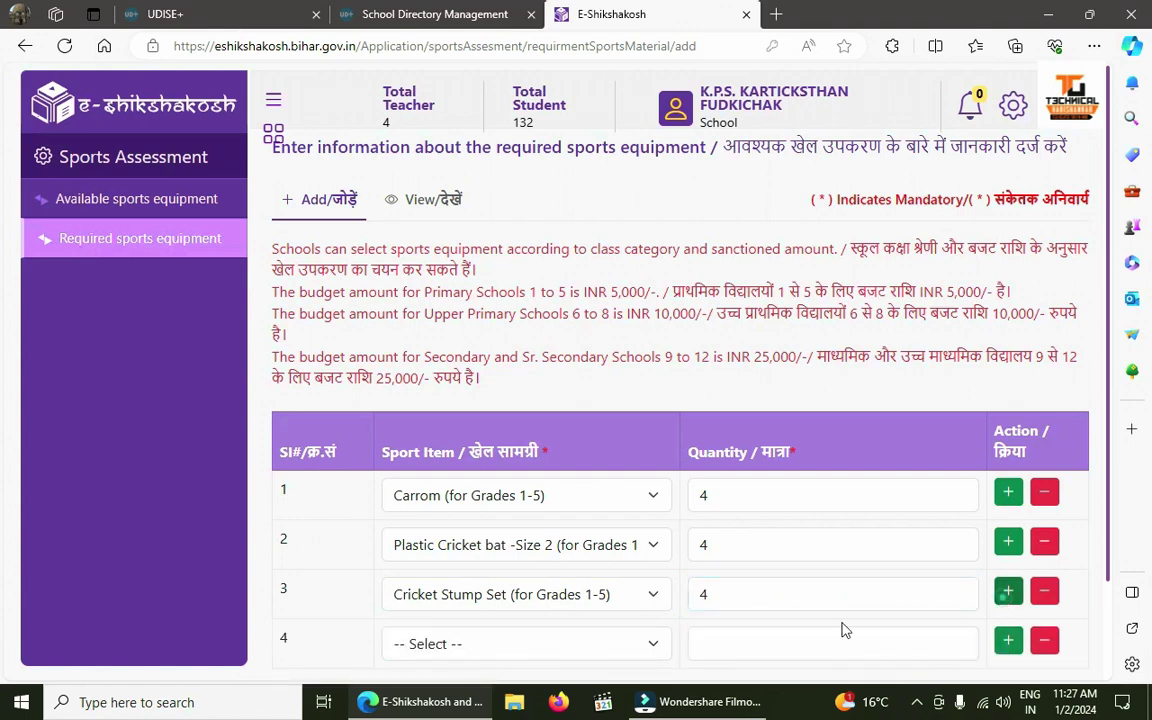
click(428, 645)
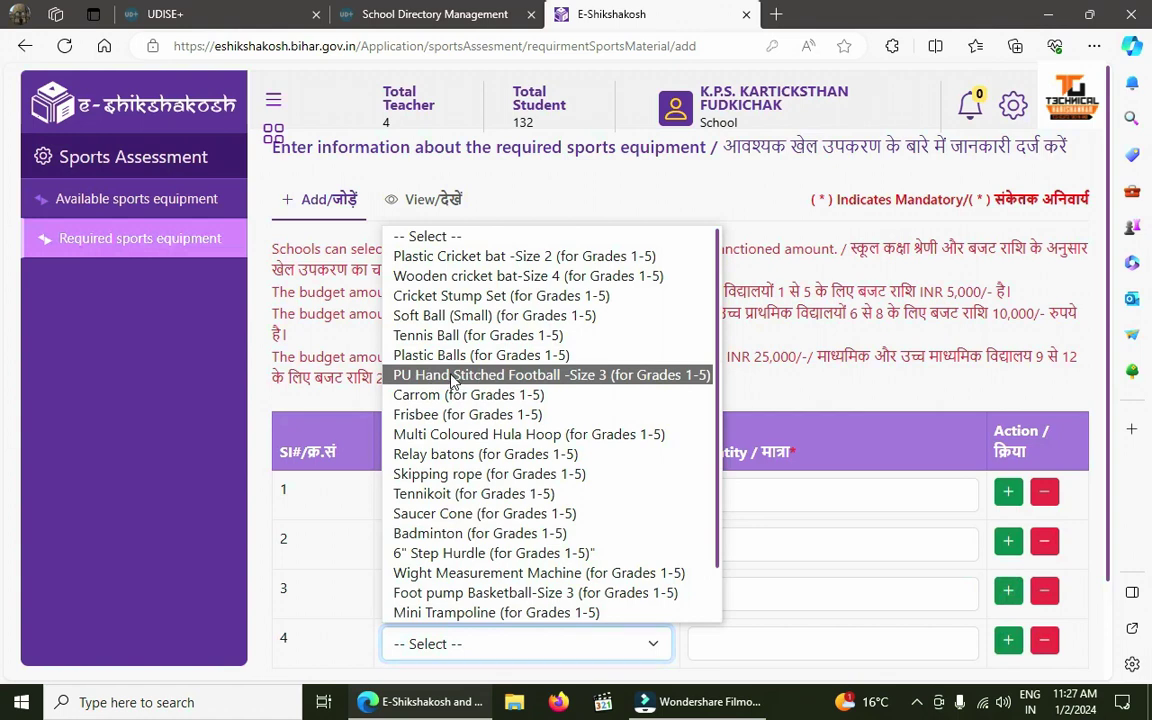
click(465, 355)
click(728, 648)
text(5)
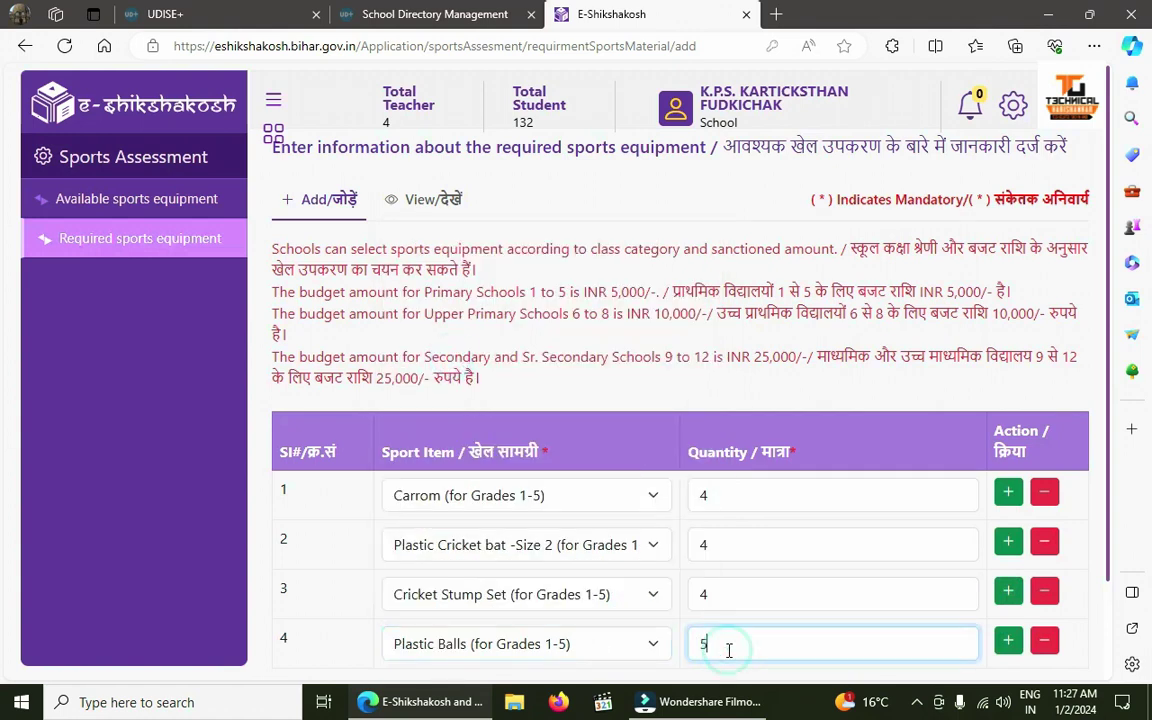
Step: Submit the required sports equipment entries and view the saved records
scroll(729, 650, down, 2)
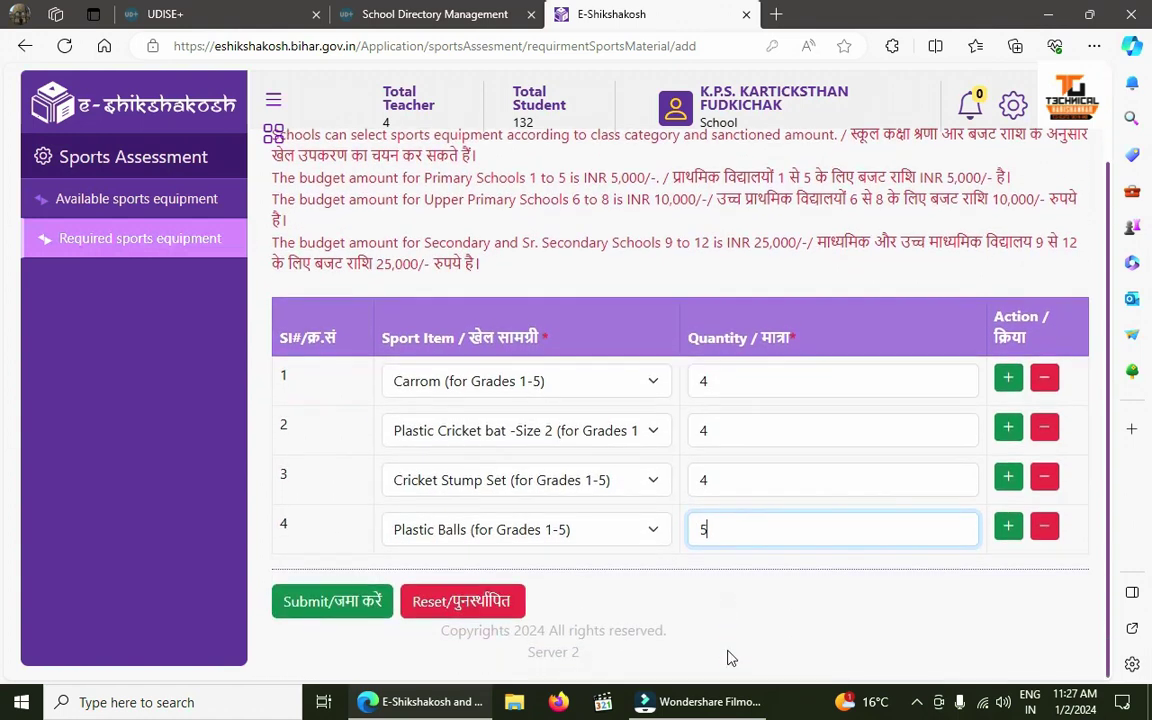
click(322, 602)
click(527, 466)
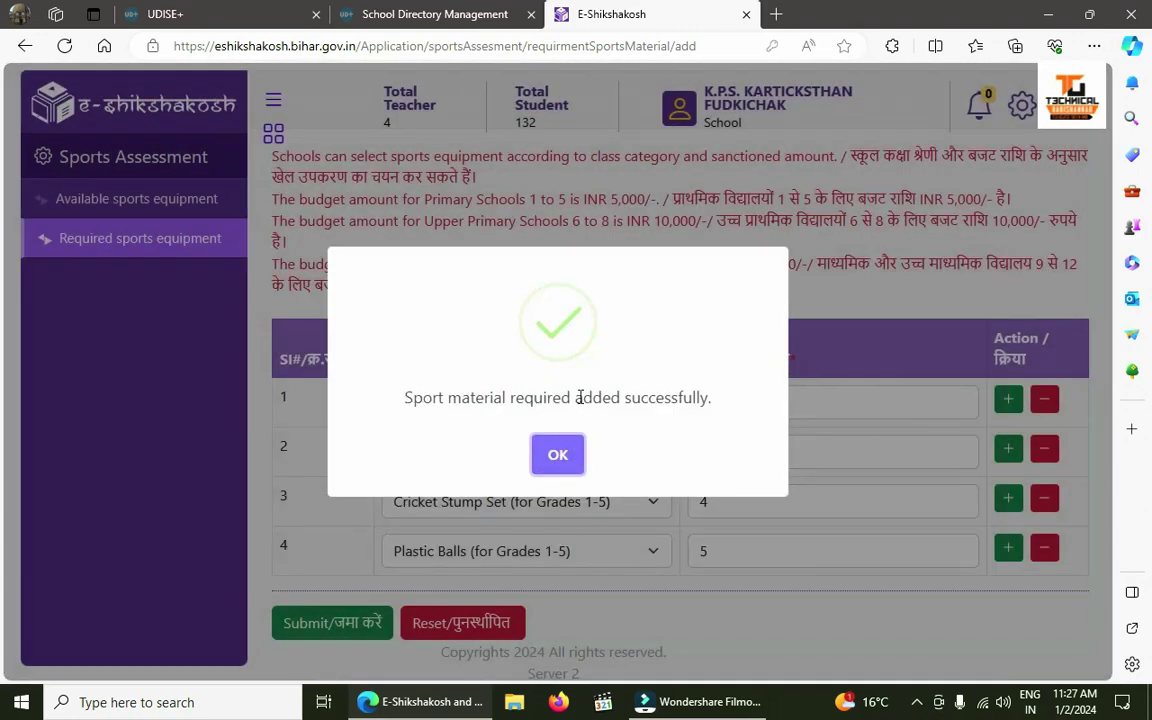
click(555, 456)
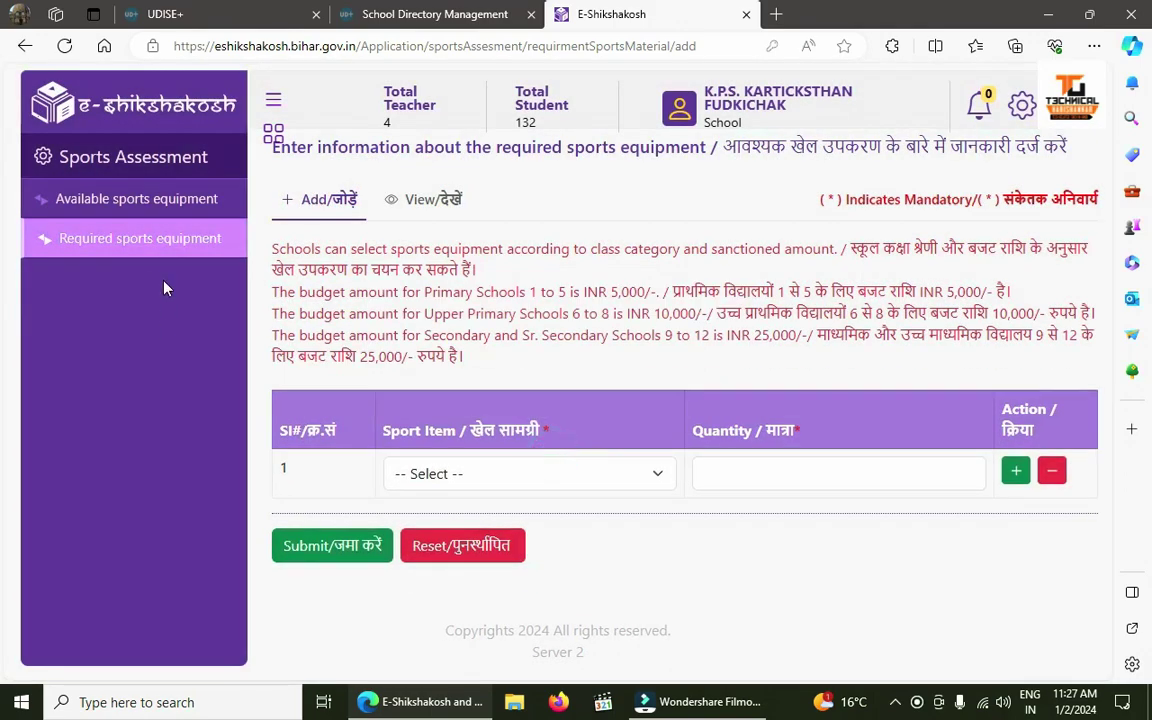
click(440, 205)
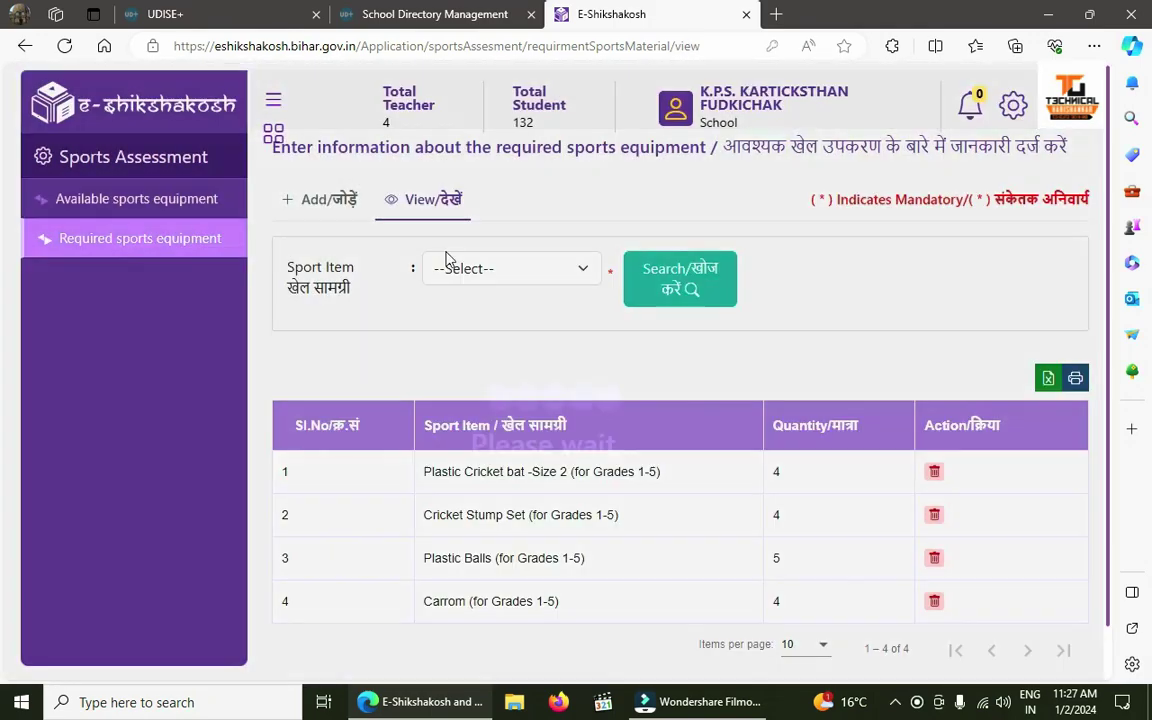
Step: Save the printable list of required sports equipment as a PDF and close the print window
scroll(595, 467, down, 1)
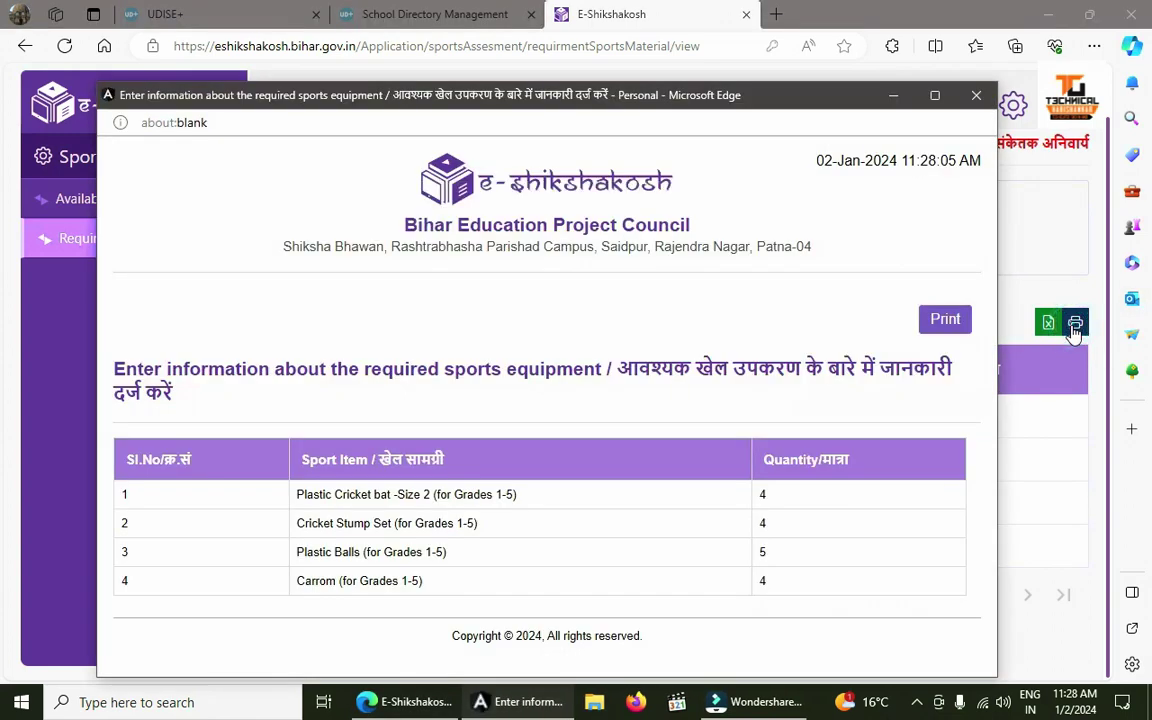
click(924, 321)
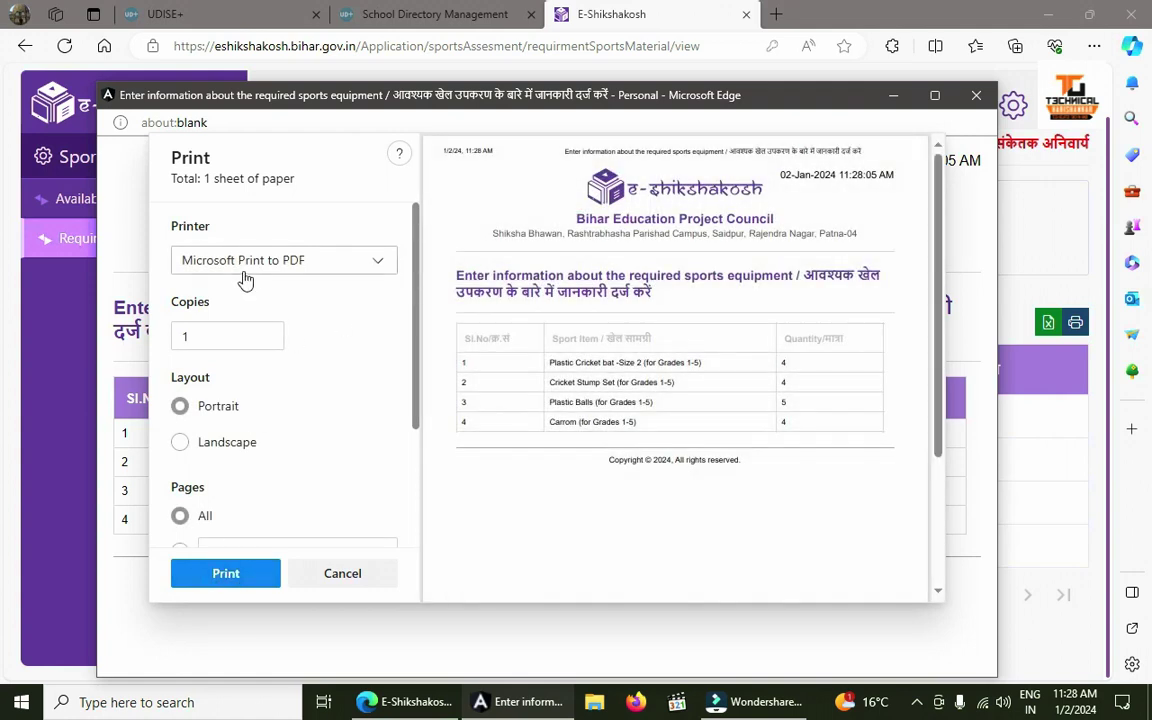
click(311, 268)
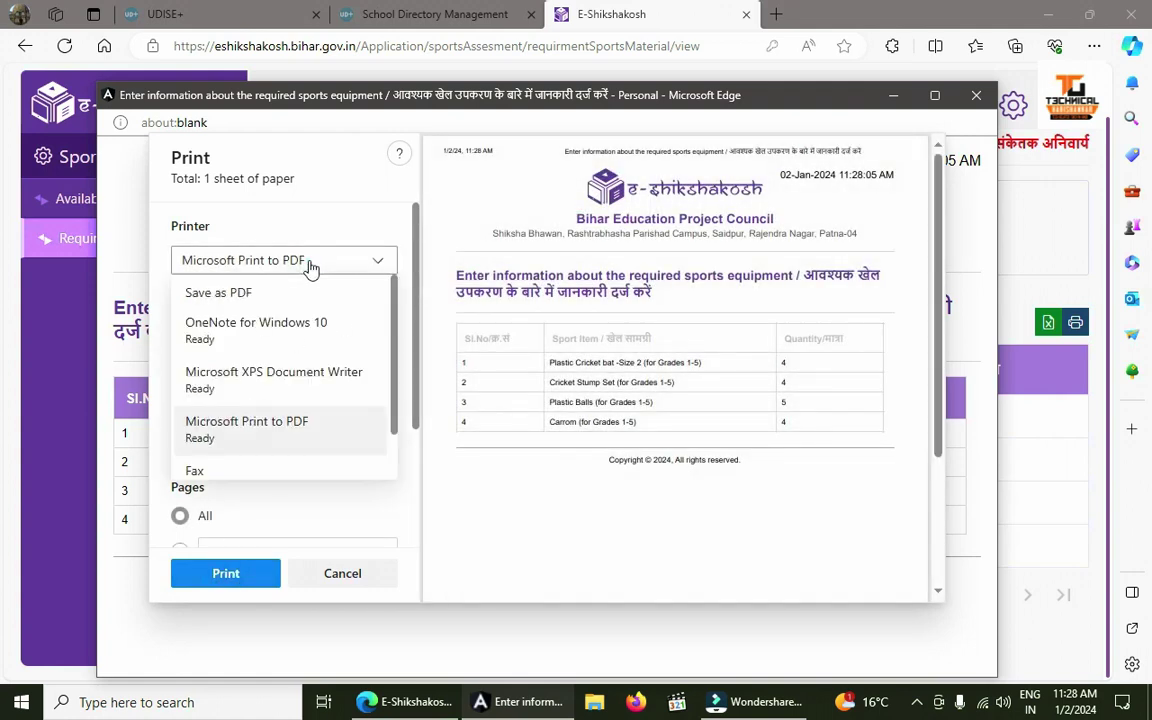
click(228, 293)
click(249, 576)
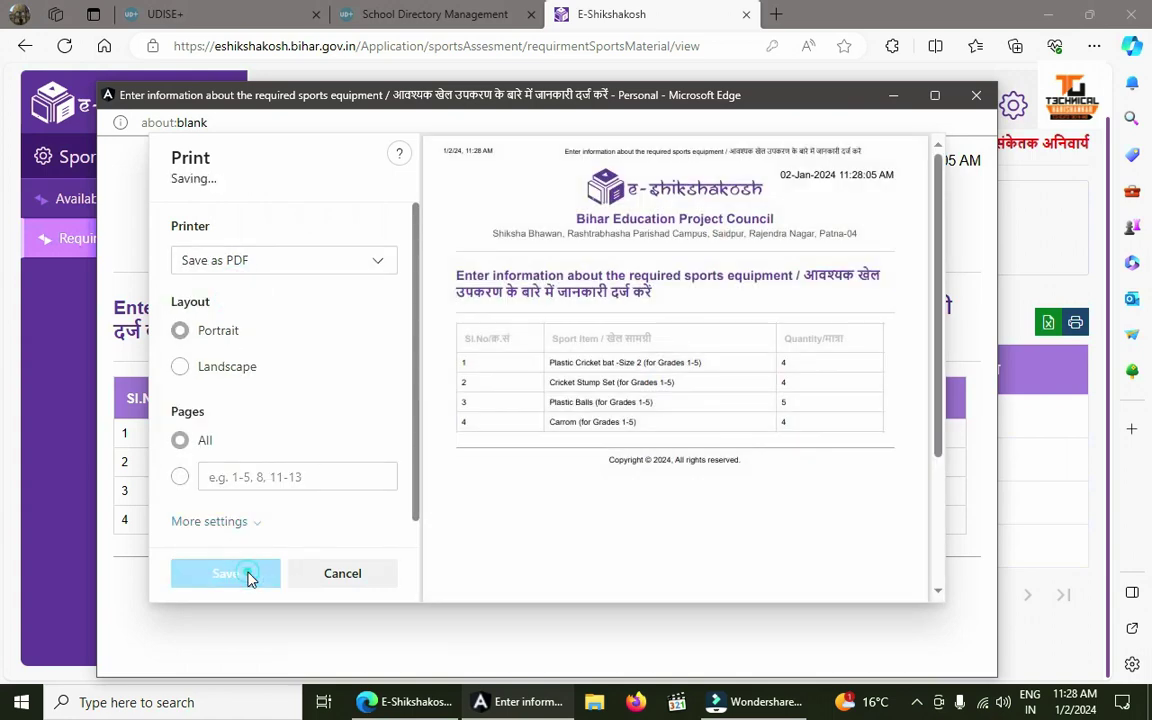
click(519, 484)
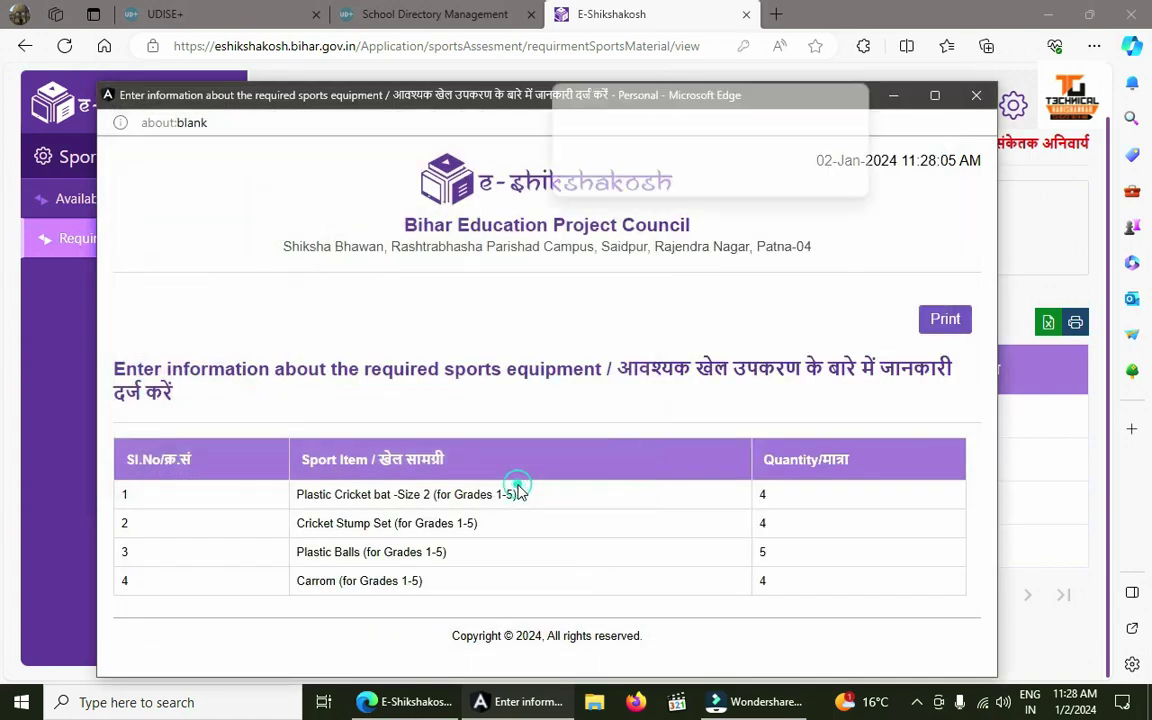
click(976, 96)
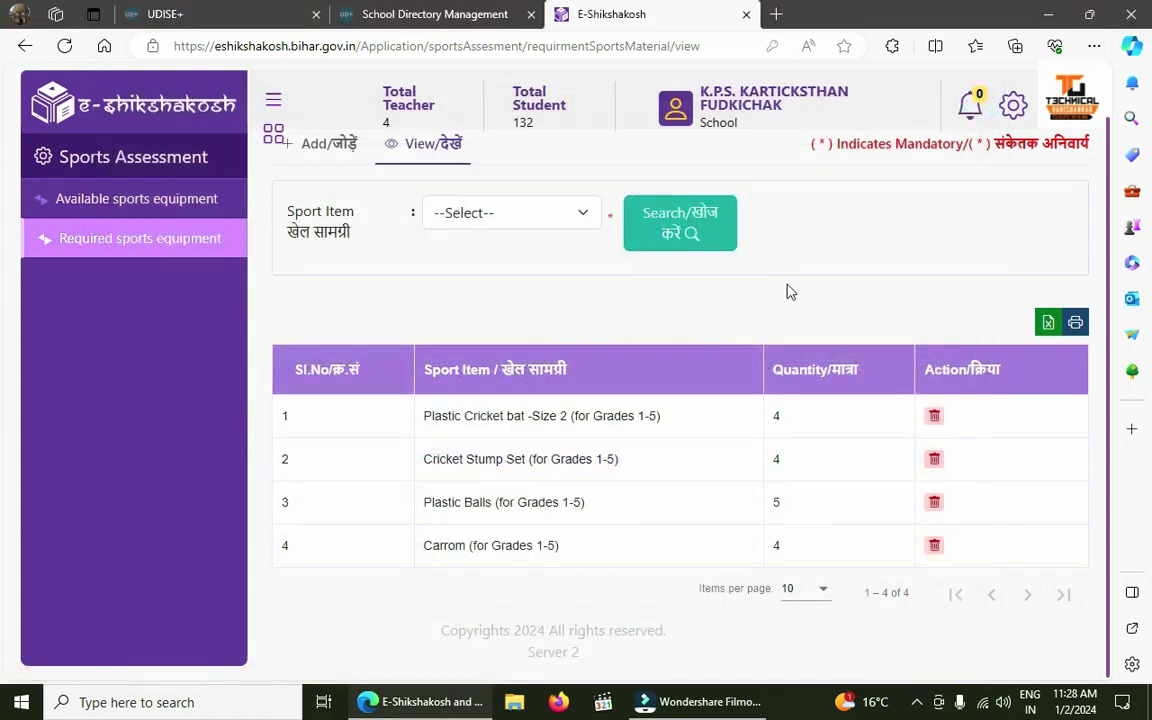